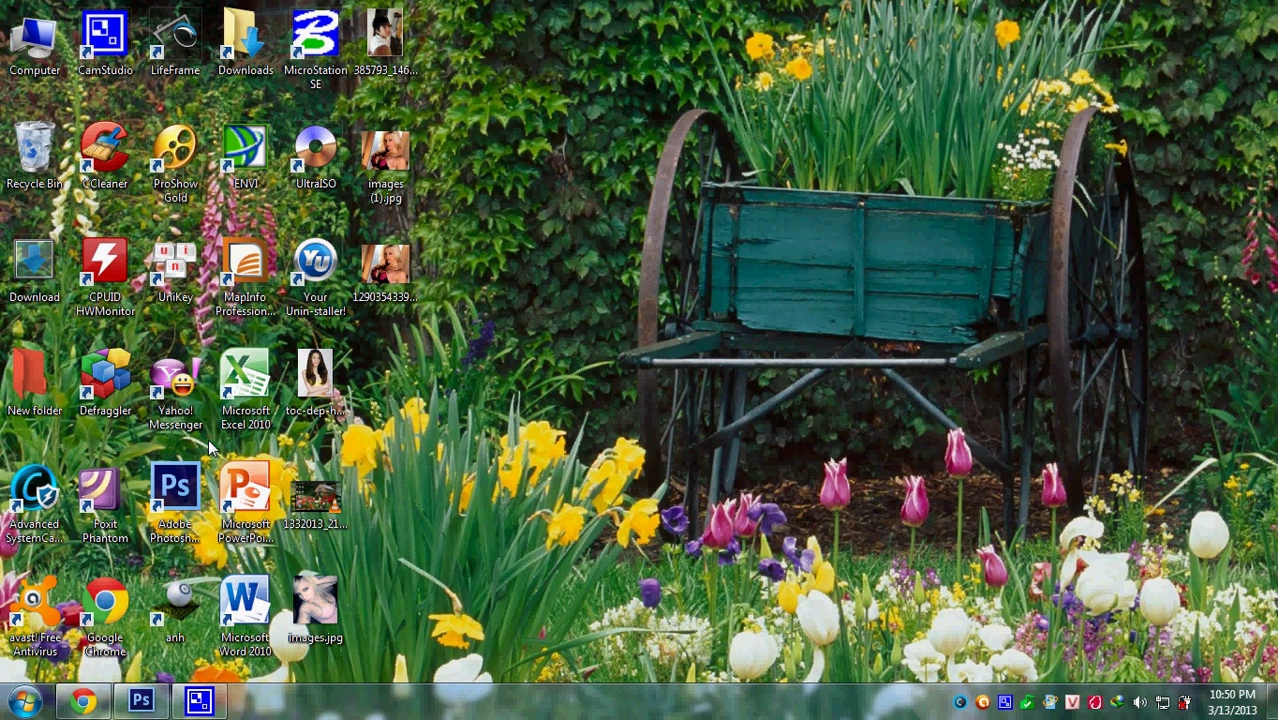
Step: Bring the running Photoshop CS6 window to the front from the taskbar
{"action": "left_click", "coordinate": [146, 704]}
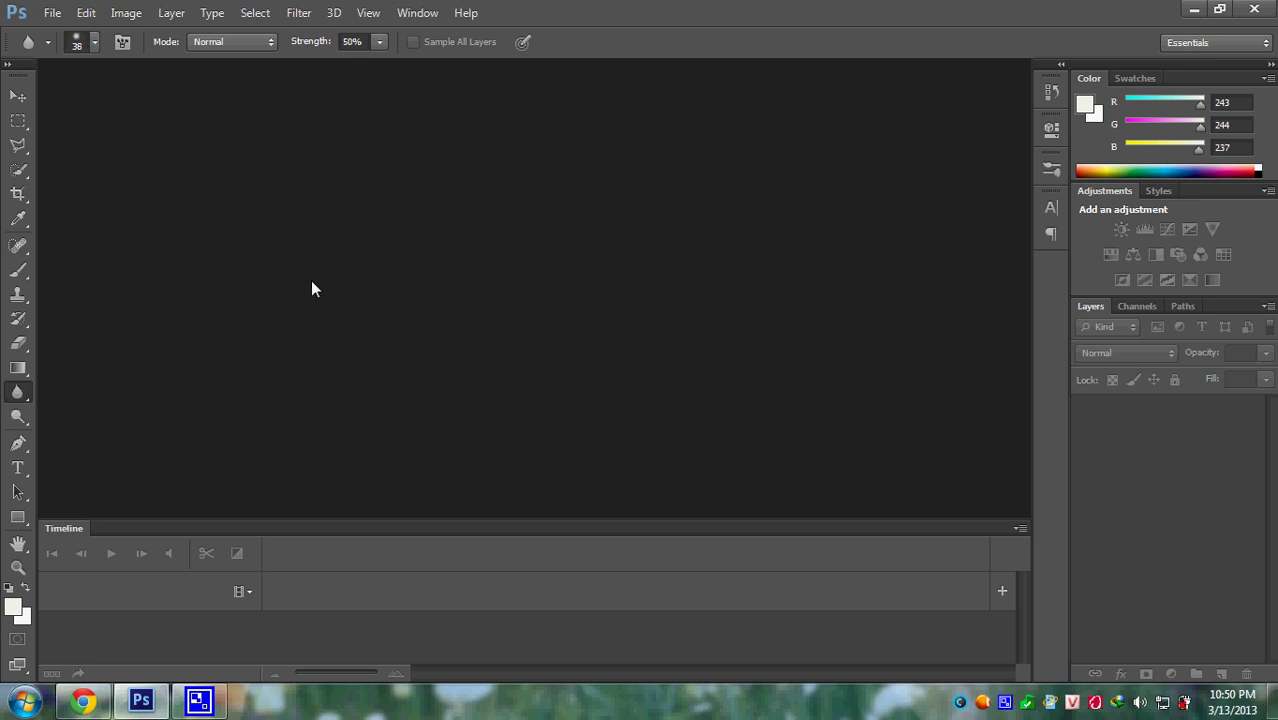
{"action": "left_click", "coordinate": [52, 12]}
Step: Open the man's blue-shirt JPG from Downloads and zoom it to 50%
{"action": "left_click", "coordinate": [487, 183]}
{"action": "double_click", "coordinate": [487, 183]}
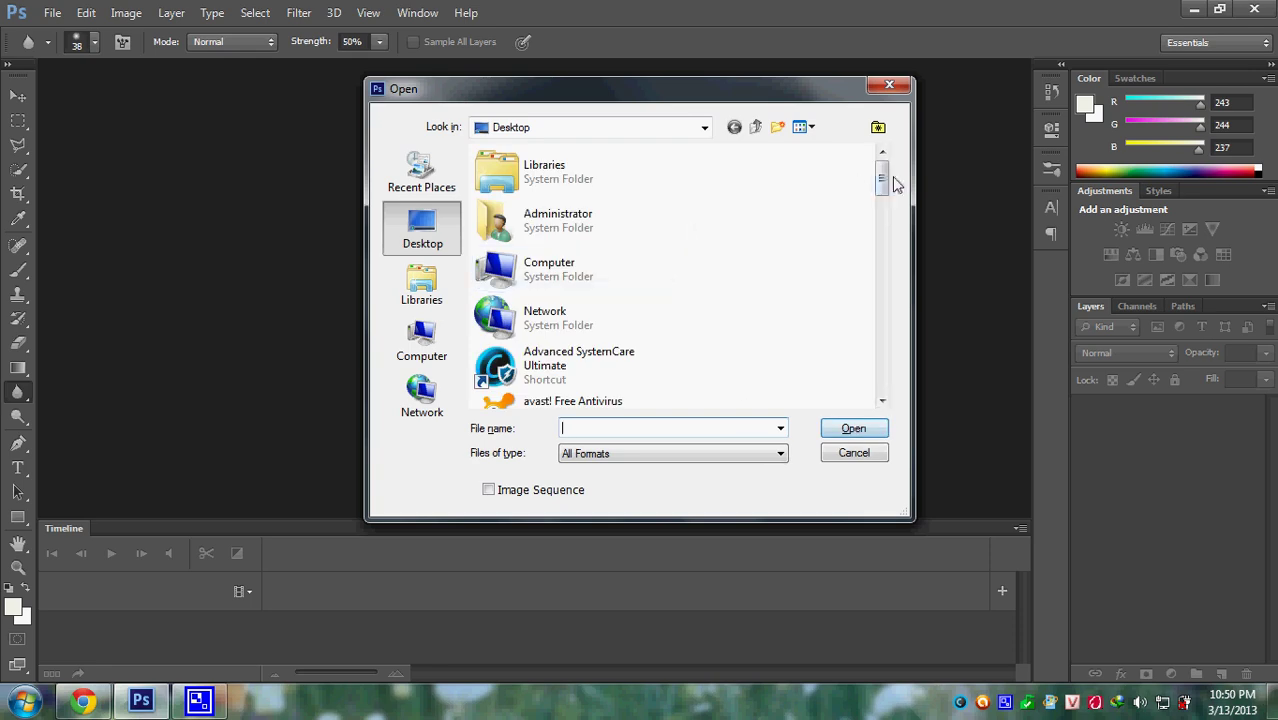
{"action": "left_click_drag", "start_coordinate": [881, 181], "coordinate": [885, 345]}
{"action": "double_click", "coordinate": [551, 194]}
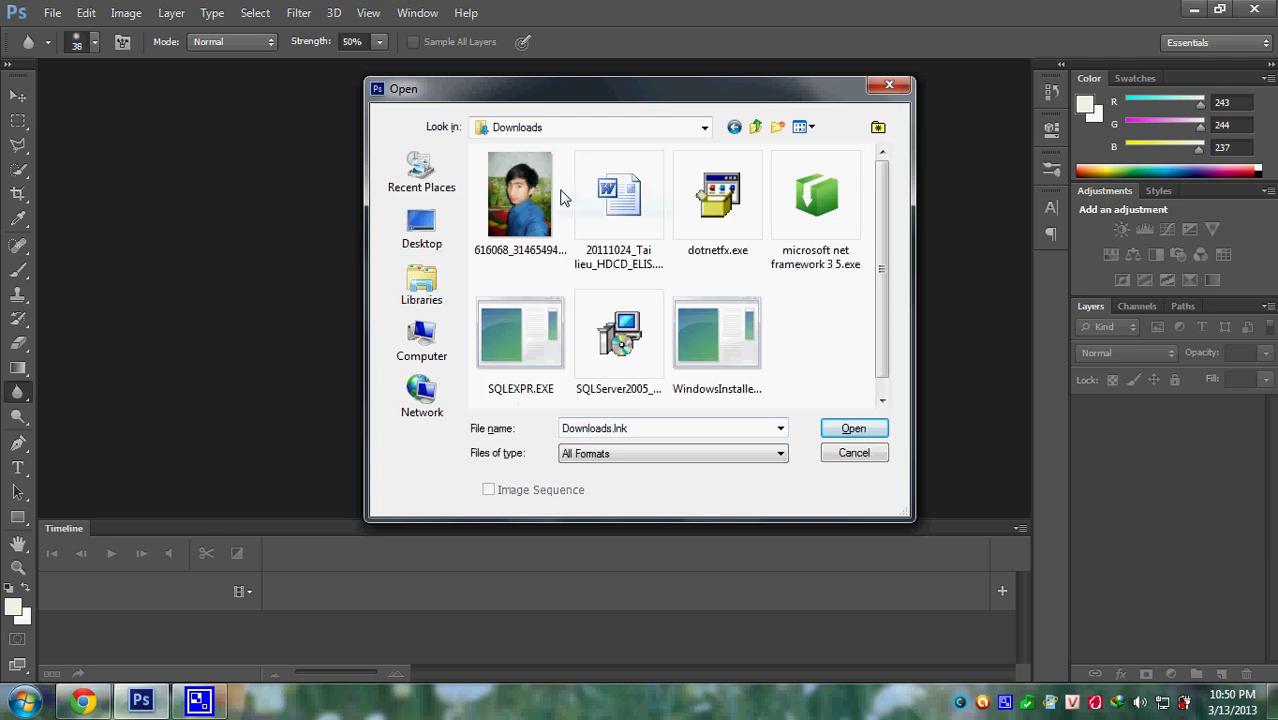
{"action": "left_click", "coordinate": [517, 200]}
{"action": "double_click", "coordinate": [517, 199]}
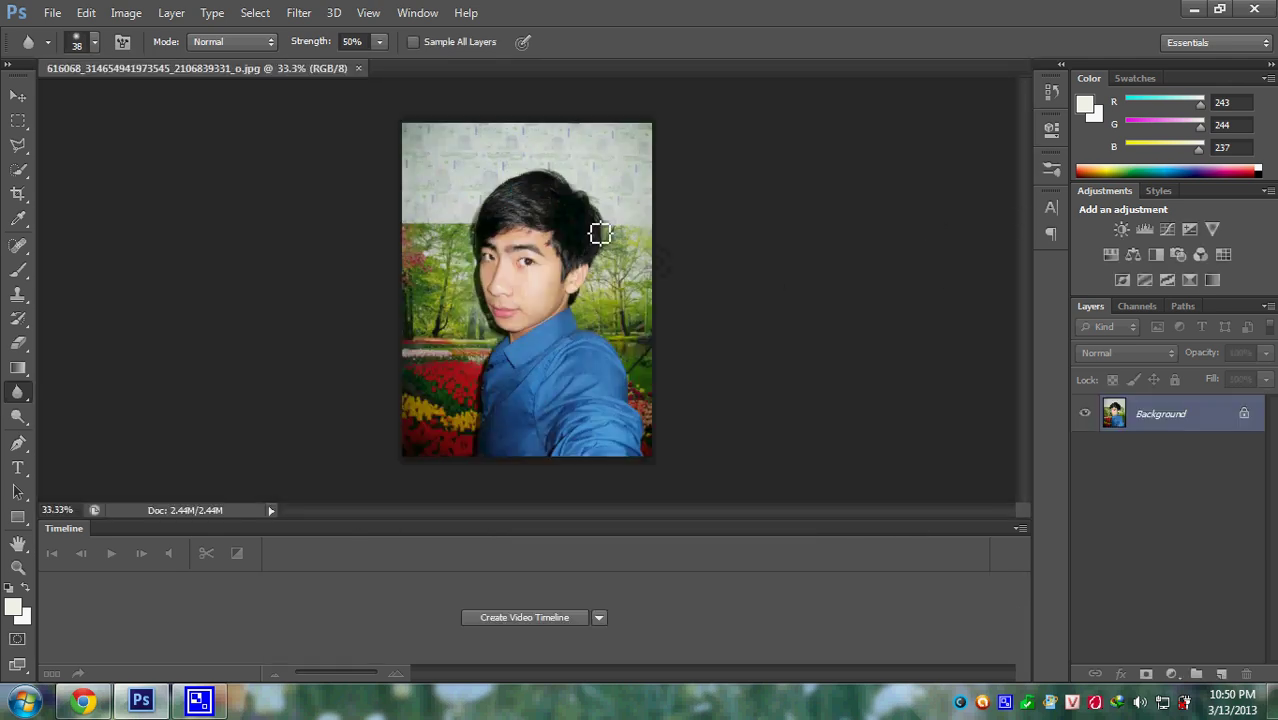
{"action": "key", "text": "ctrl+plus"}
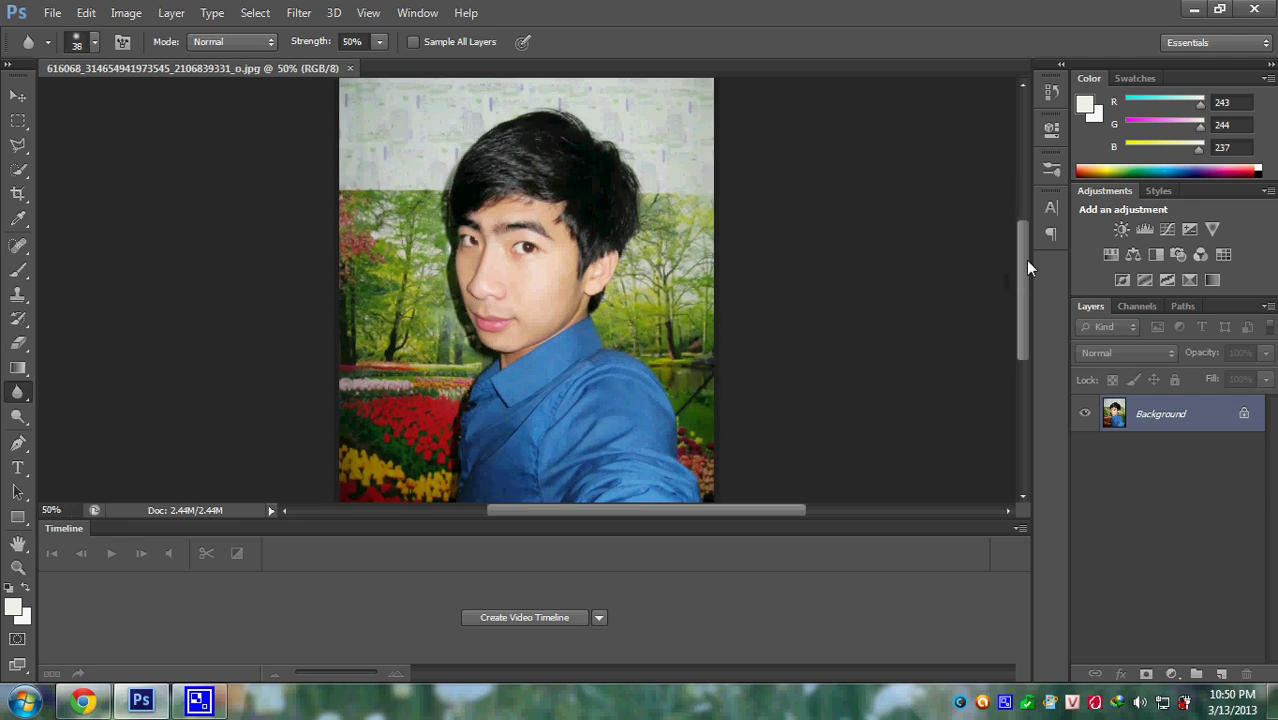
{"action": "scroll", "coordinate": [1024, 260], "scroll_direction": "up", "scroll_amount": 1}
{"action": "scroll", "coordinate": [1023, 260], "scroll_direction": "down", "scroll_amount": 1}
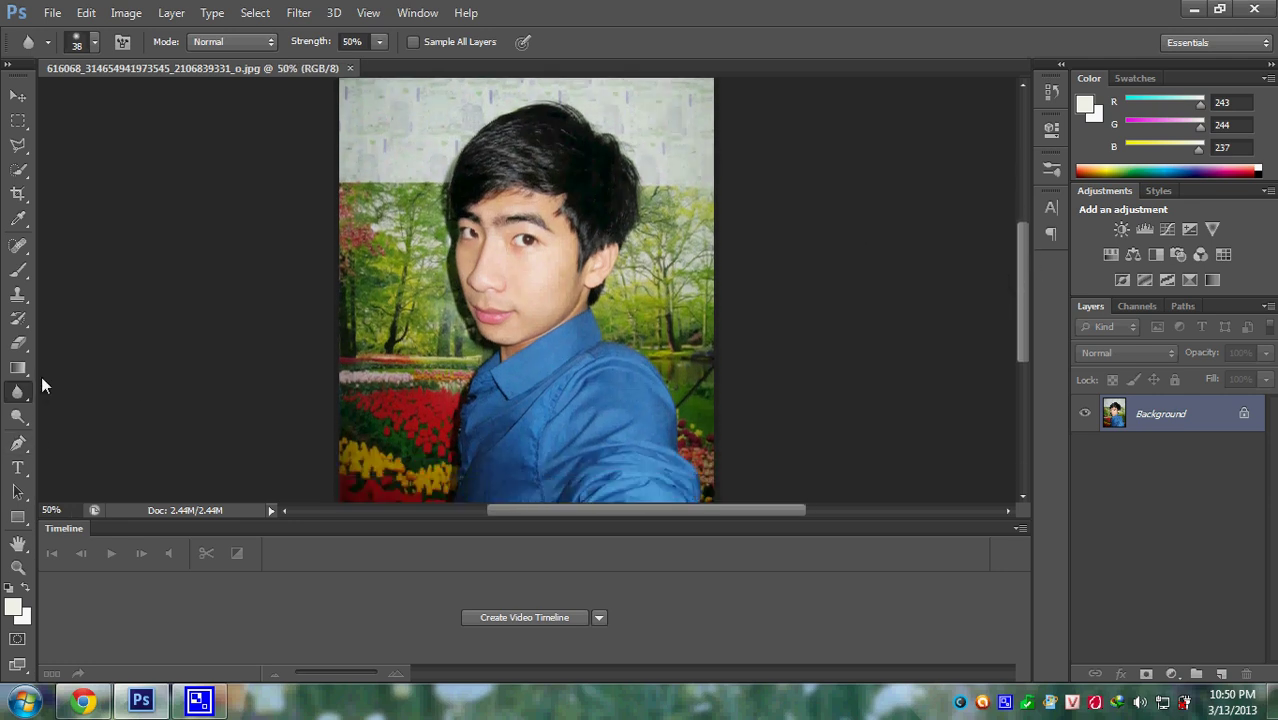
Step: Zoom to 66.7% and trace a Pen path down the left side of the face past the chin
{"action": "left_click", "coordinate": [18, 444]}
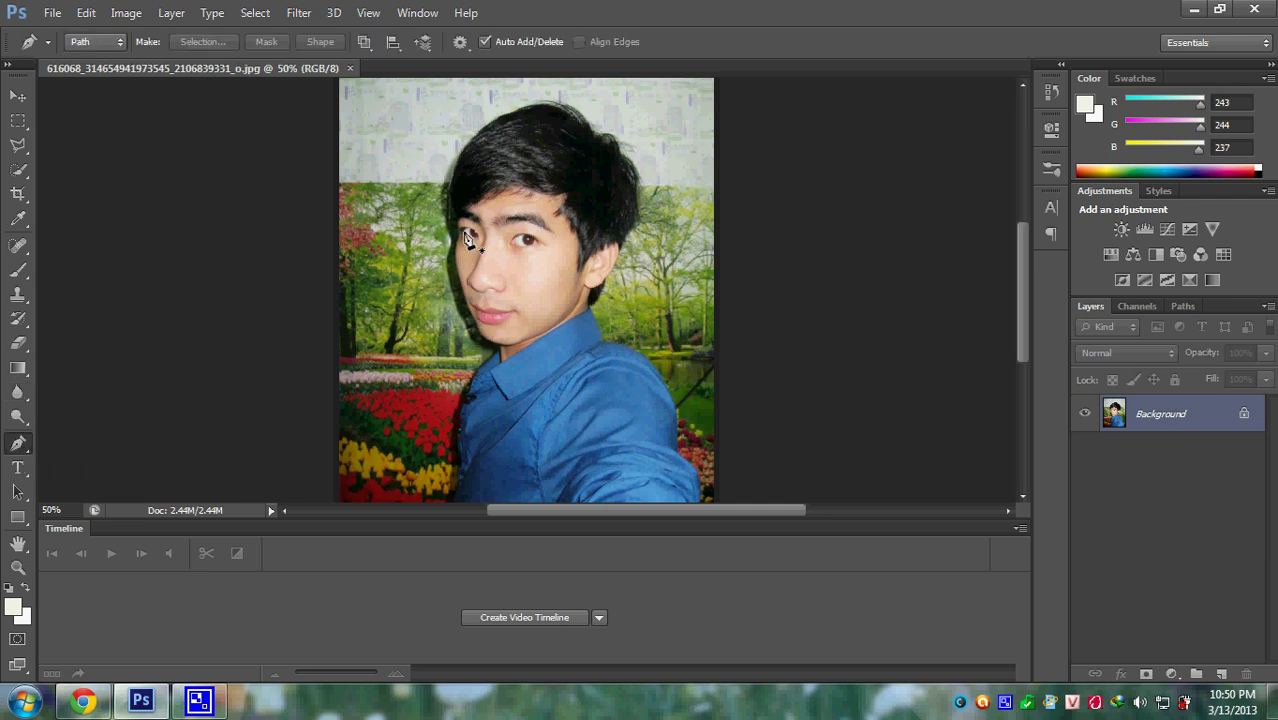
{"action": "key", "text": "ctrl+plus"}
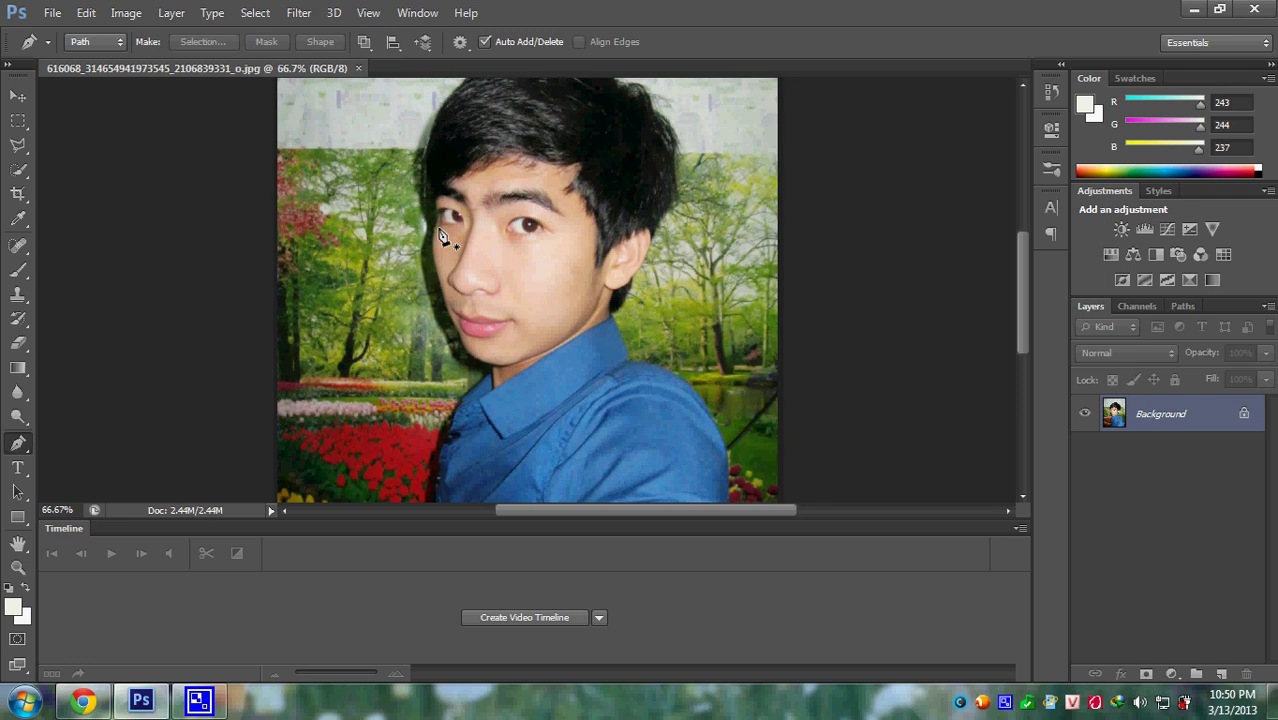
{"action": "left_click", "coordinate": [434, 238]}
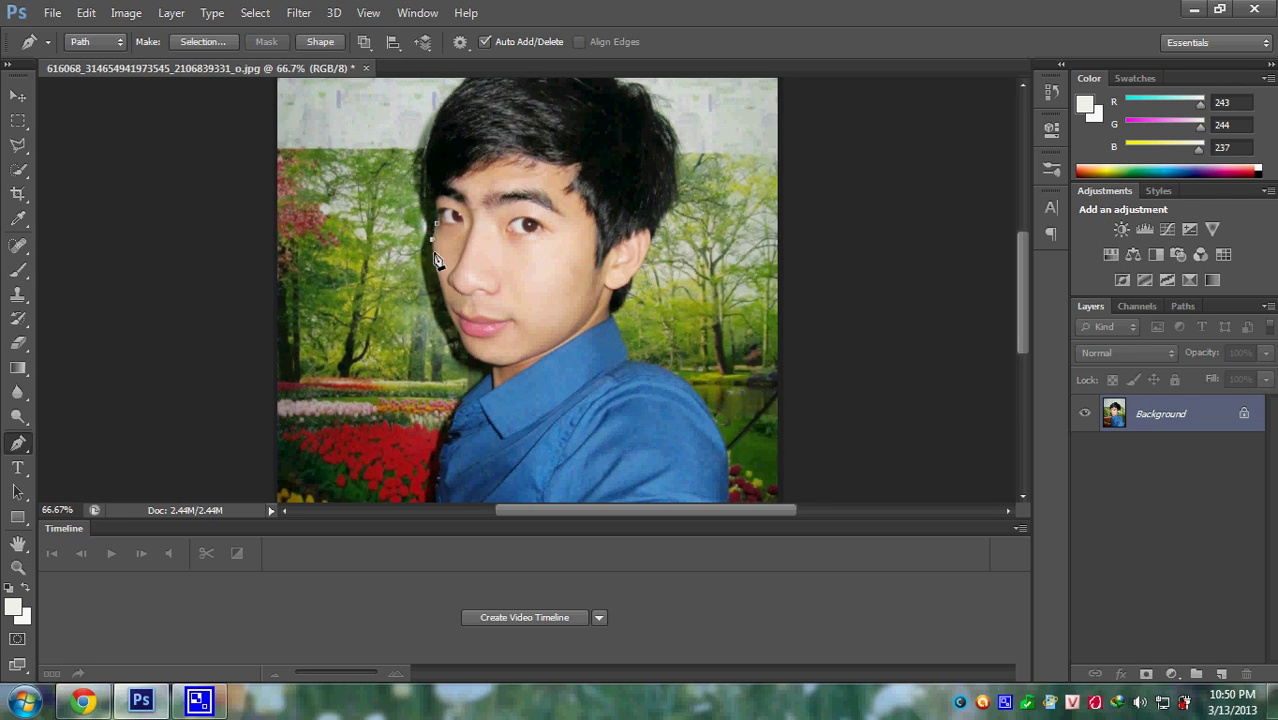
{"action": "left_click", "coordinate": [434, 258]}
{"action": "left_click", "coordinate": [443, 297]}
{"action": "left_click", "coordinate": [458, 336]}
{"action": "left_click", "coordinate": [497, 363]}
Step: Continue the Pen path up the right cheek and across the forehead, closing it
{"action": "left_click", "coordinate": [570, 342]}
{"action": "left_click", "coordinate": [600, 290]}
{"action": "left_click", "coordinate": [594, 242]}
{"action": "left_click", "coordinate": [546, 180]}
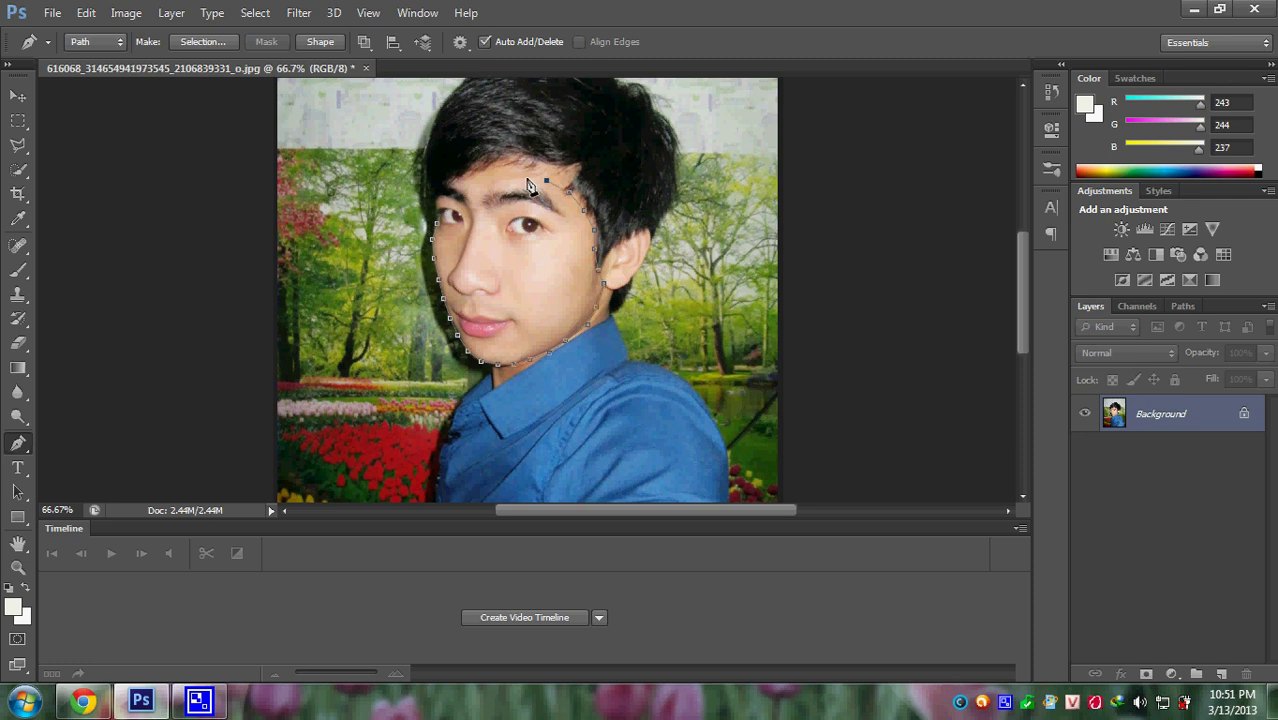
{"action": "left_click", "coordinate": [489, 178]}
{"action": "left_click", "coordinate": [461, 187]}
{"action": "left_click", "coordinate": [440, 232]}
Step: Turn the face path into a selection feathered by 5 pixels
{"action": "key", "text": "ctrl+Return"}
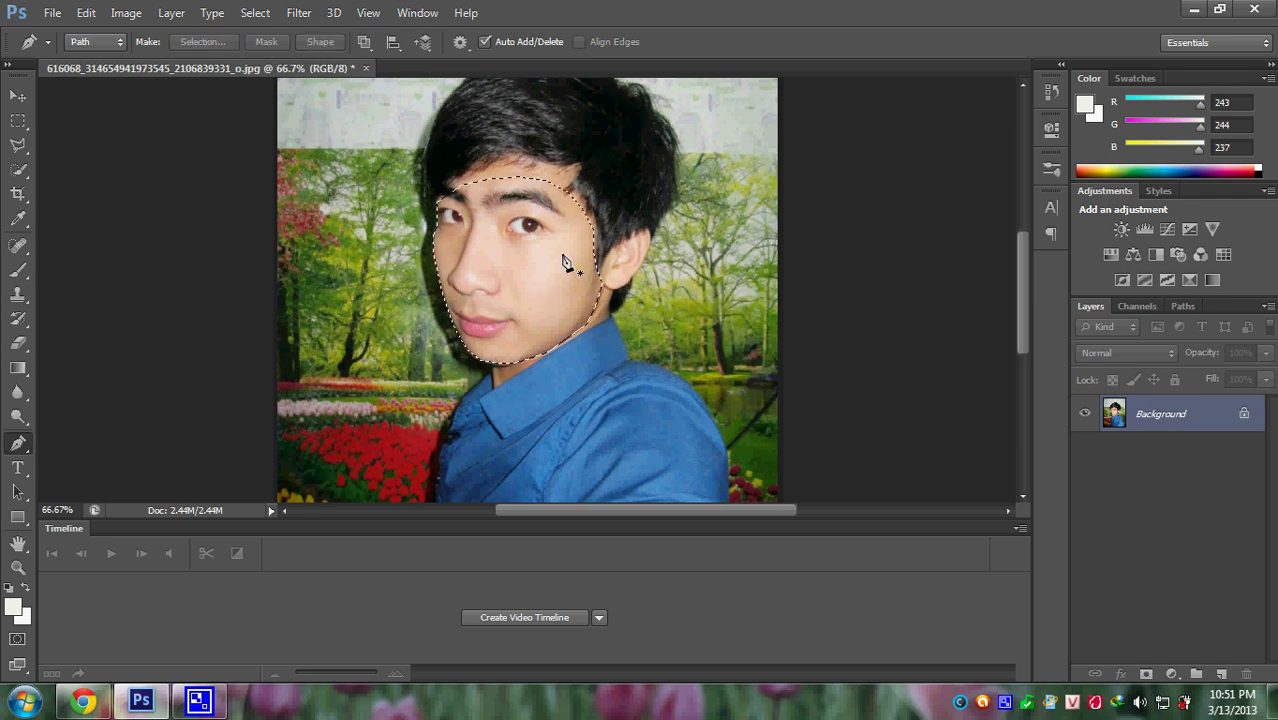
{"action": "left_click", "coordinate": [257, 20]}
{"action": "mouse_move", "coordinate": [300, 219]}
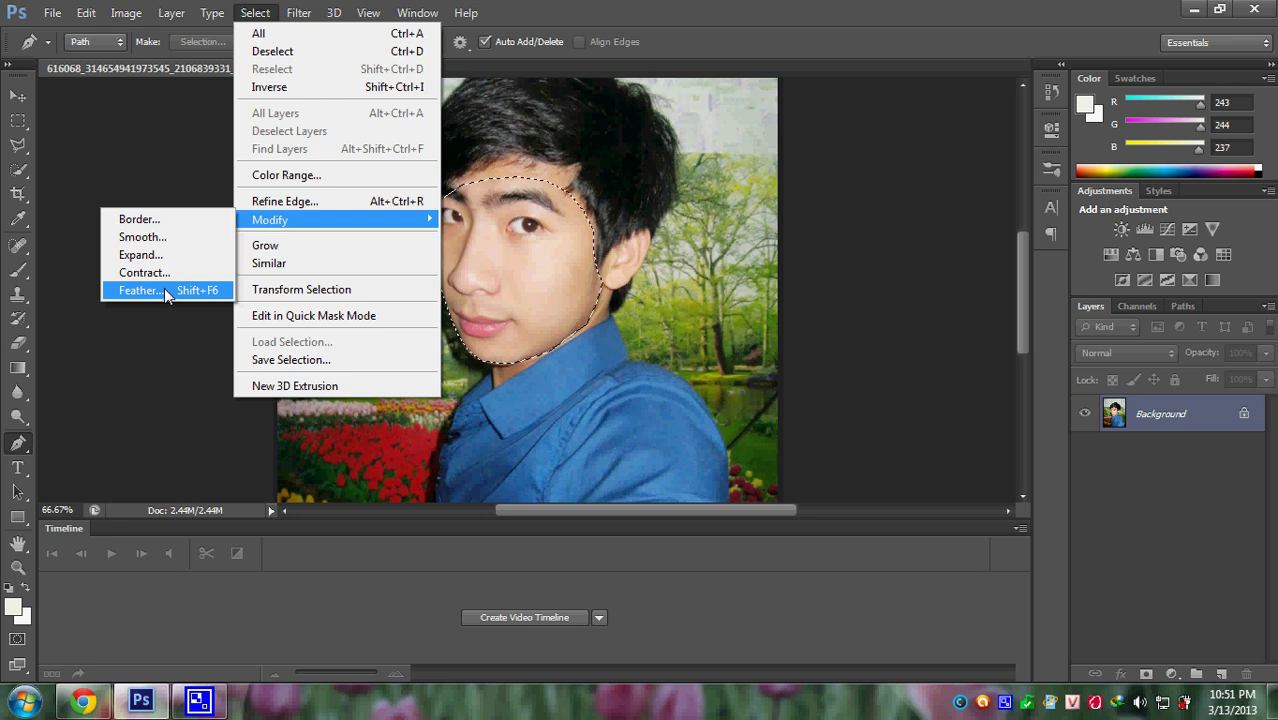
{"action": "left_click", "coordinate": [164, 288]}
{"action": "type", "text": "5"}
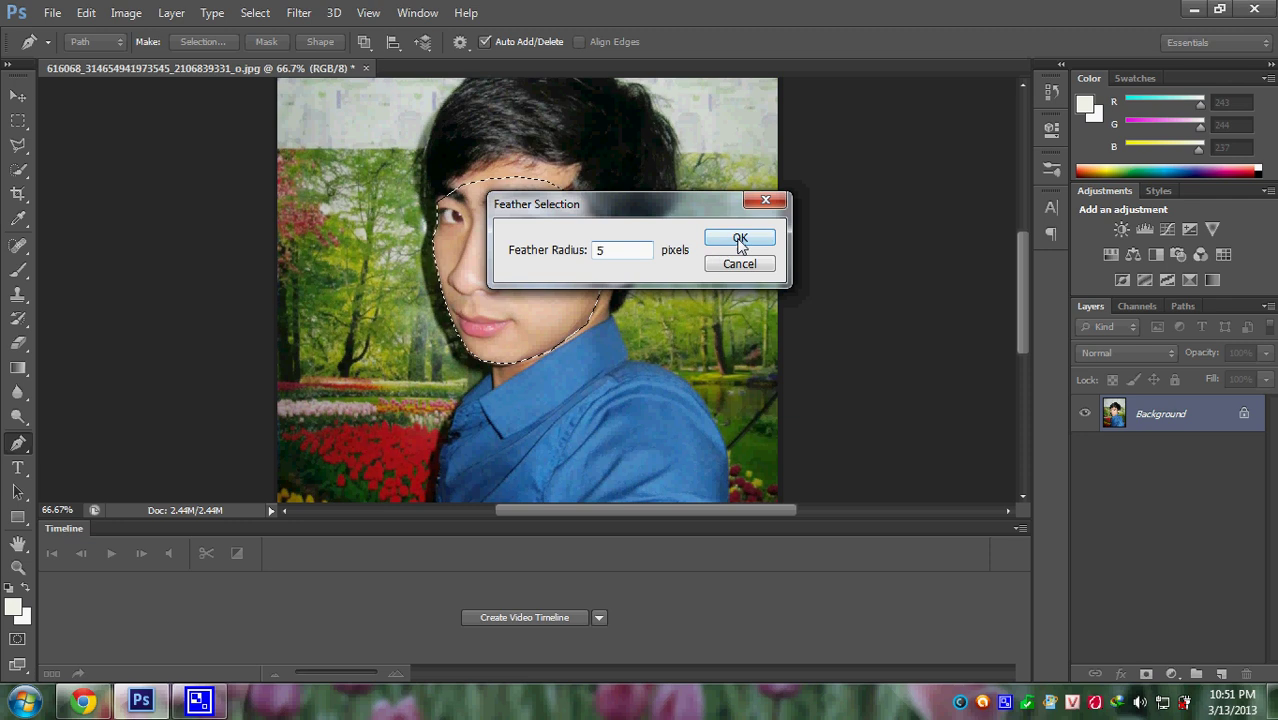
{"action": "left_click", "coordinate": [736, 238]}
{"action": "key", "text": "ctrl+o"}
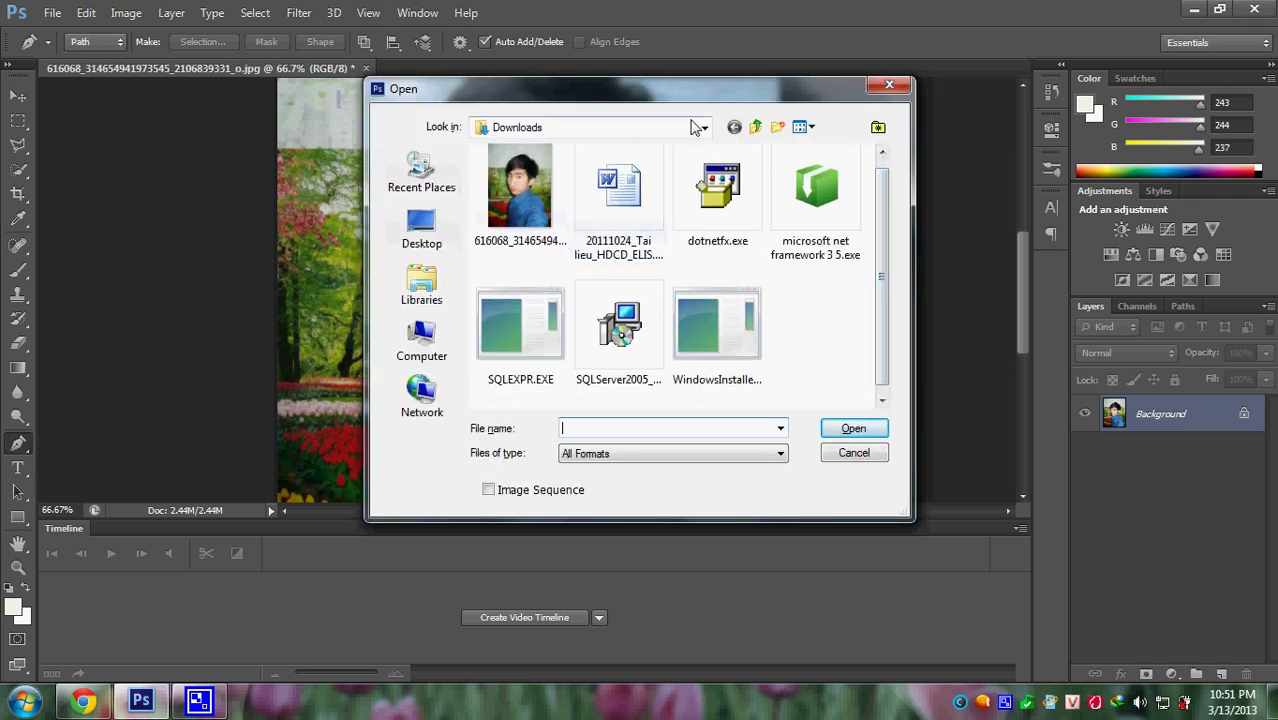
{"action": "left_click", "coordinate": [756, 130]}
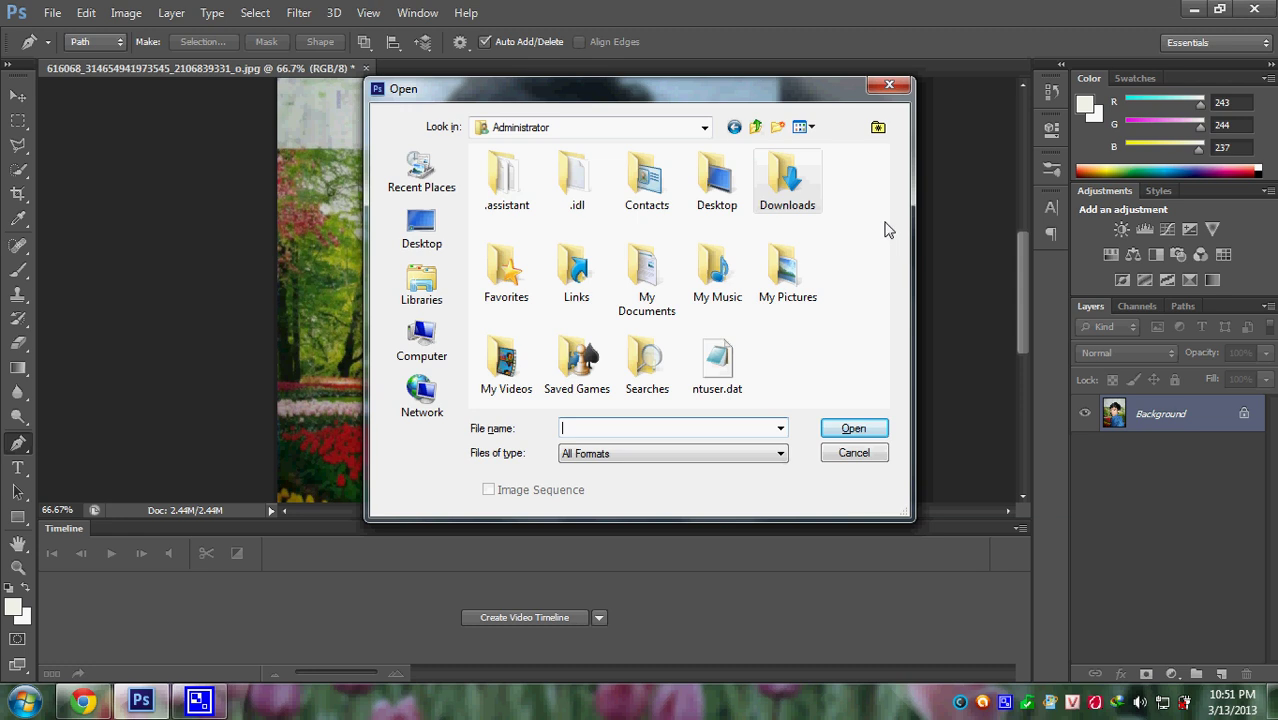
{"action": "left_click", "coordinate": [419, 229]}
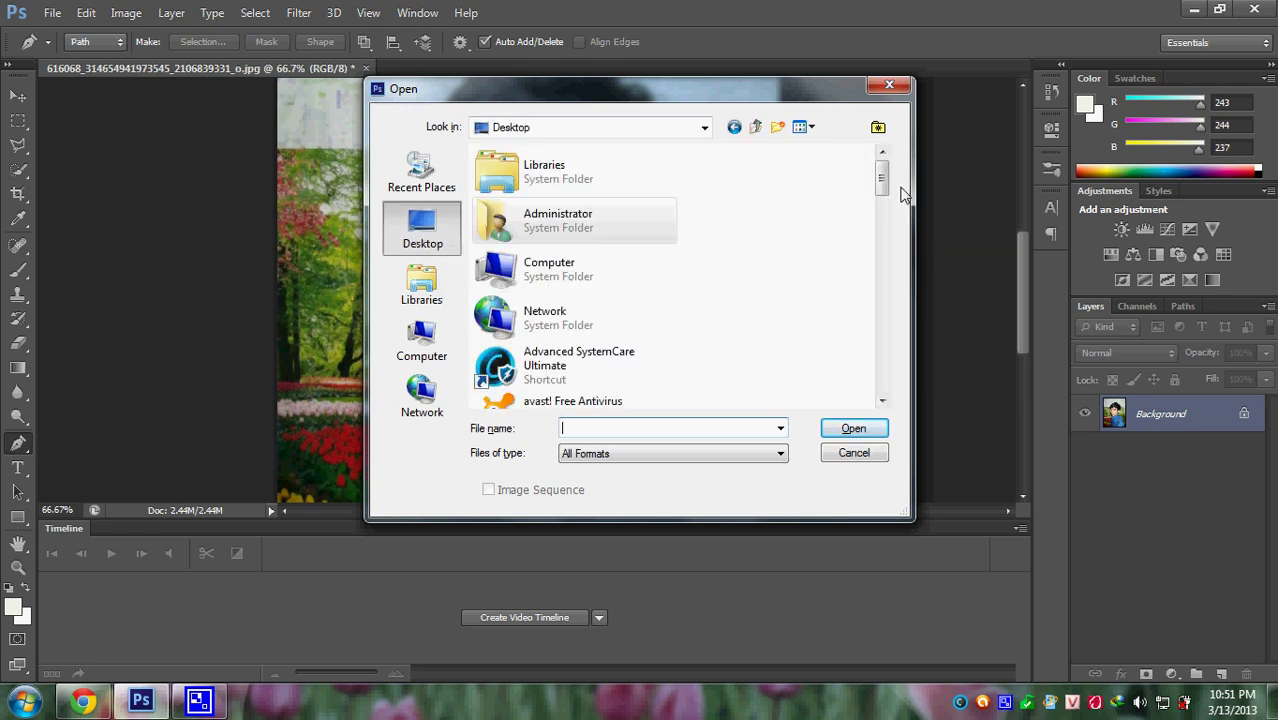
{"action": "left_click_drag", "start_coordinate": [882, 175], "coordinate": [884, 303]}
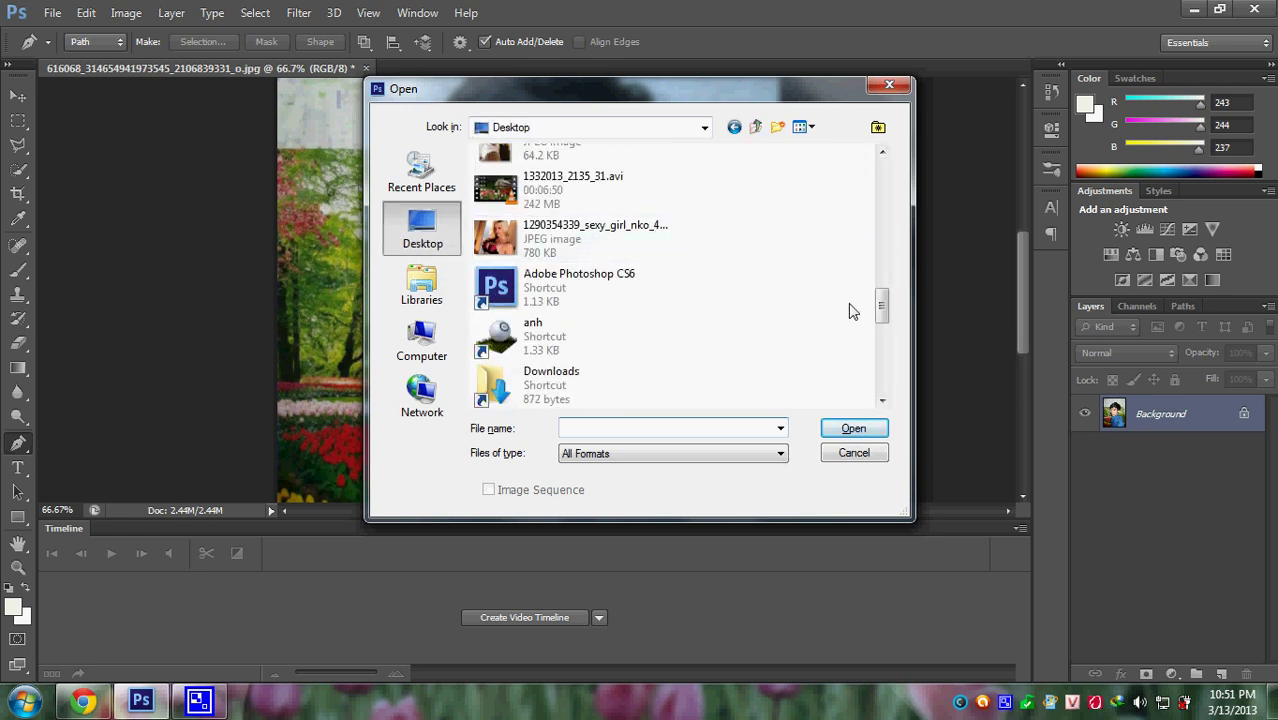
{"action": "mouse_move", "coordinate": [883, 303]}
{"action": "left_mouse_down"}
{"action": "mouse_move", "coordinate": [883, 370]}
{"action": "mouse_move", "coordinate": [881, 308]}
{"action": "left_mouse_up"}
{"action": "double_click", "coordinate": [536, 285]}
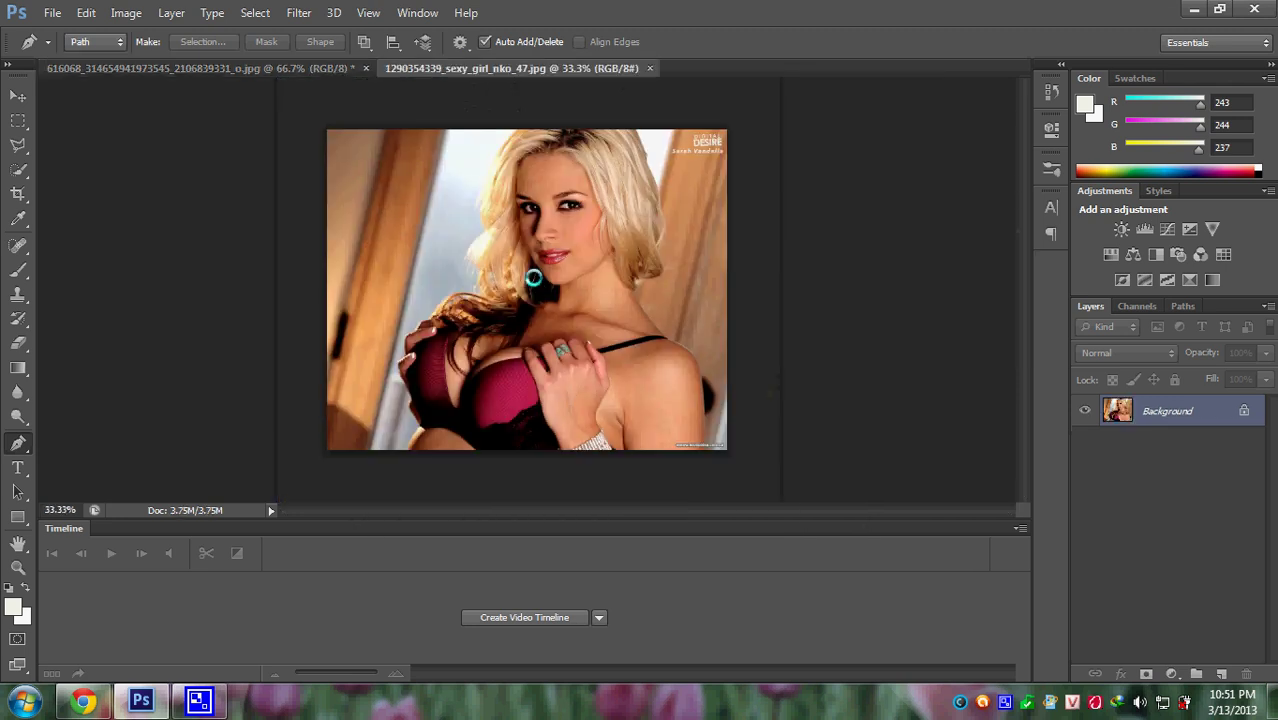
{"action": "mouse_move", "coordinate": [250, 68]}
{"action": "left_mouse_down"}
{"action": "mouse_move", "coordinate": [363, 68]}
{"action": "mouse_move", "coordinate": [310, 70]}
{"action": "mouse_move", "coordinate": [296, 98]}
{"action": "mouse_move", "coordinate": [358, 103]}
{"action": "mouse_move", "coordinate": [311, 125]}
{"action": "left_mouse_up"}
Step: Drag the selected face onto the woman's photo, then close the man's photo without saving
{"action": "left_click", "coordinate": [17, 96]}
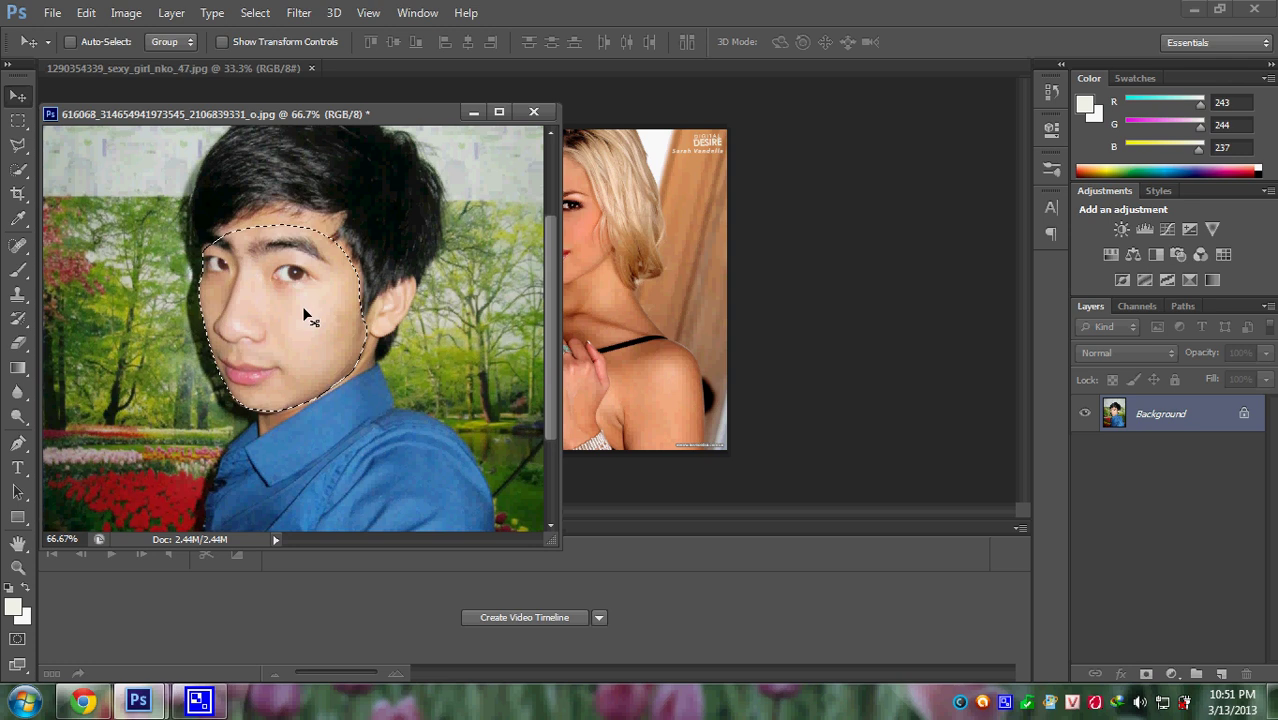
{"action": "left_click_drag", "start_coordinate": [302, 305], "coordinate": [687, 233]}
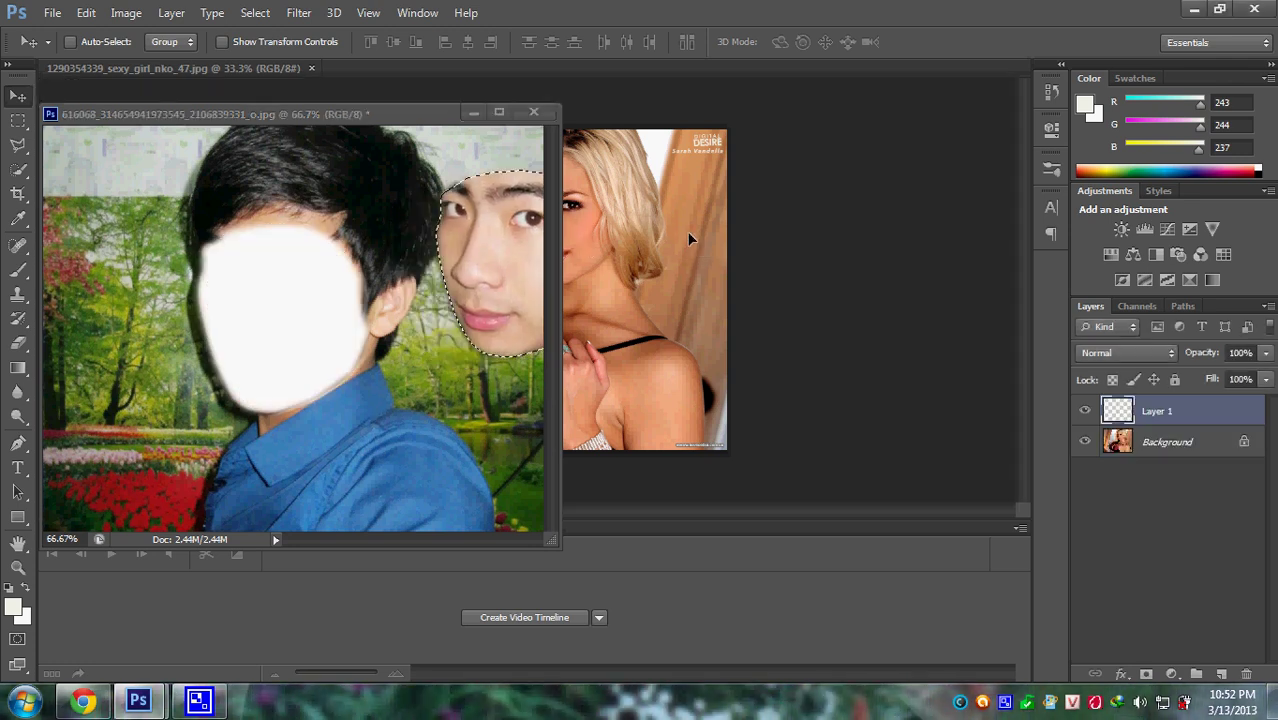
{"action": "left_click", "coordinate": [533, 112]}
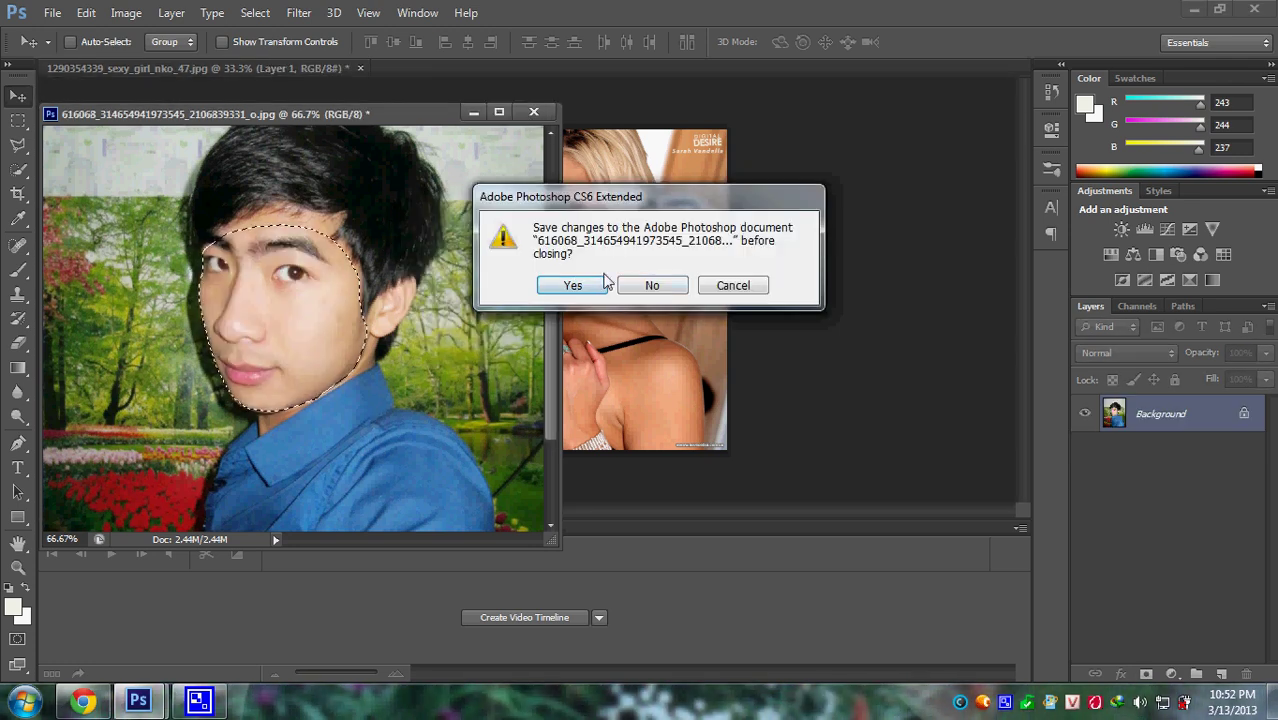
{"action": "left_click", "coordinate": [652, 286]}
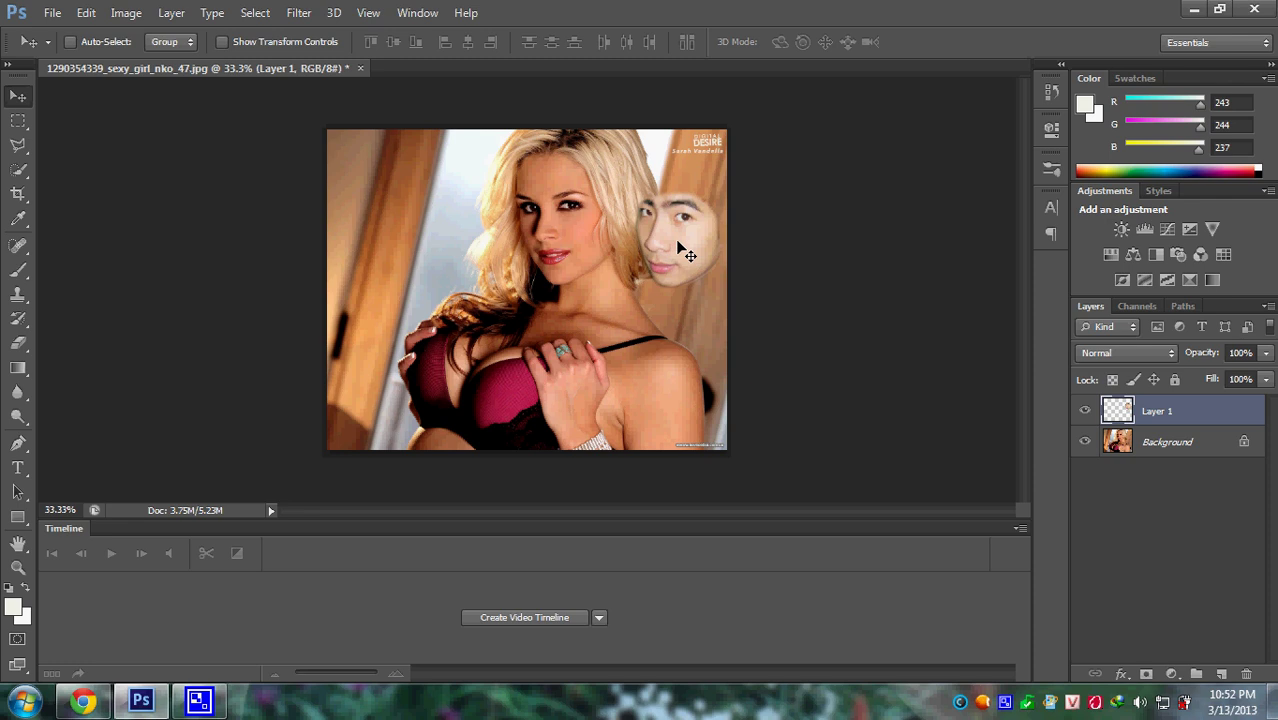
Step: Park the pasted face on the left door frame, clear of her face
{"action": "left_click_drag", "start_coordinate": [678, 242], "coordinate": [545, 220]}
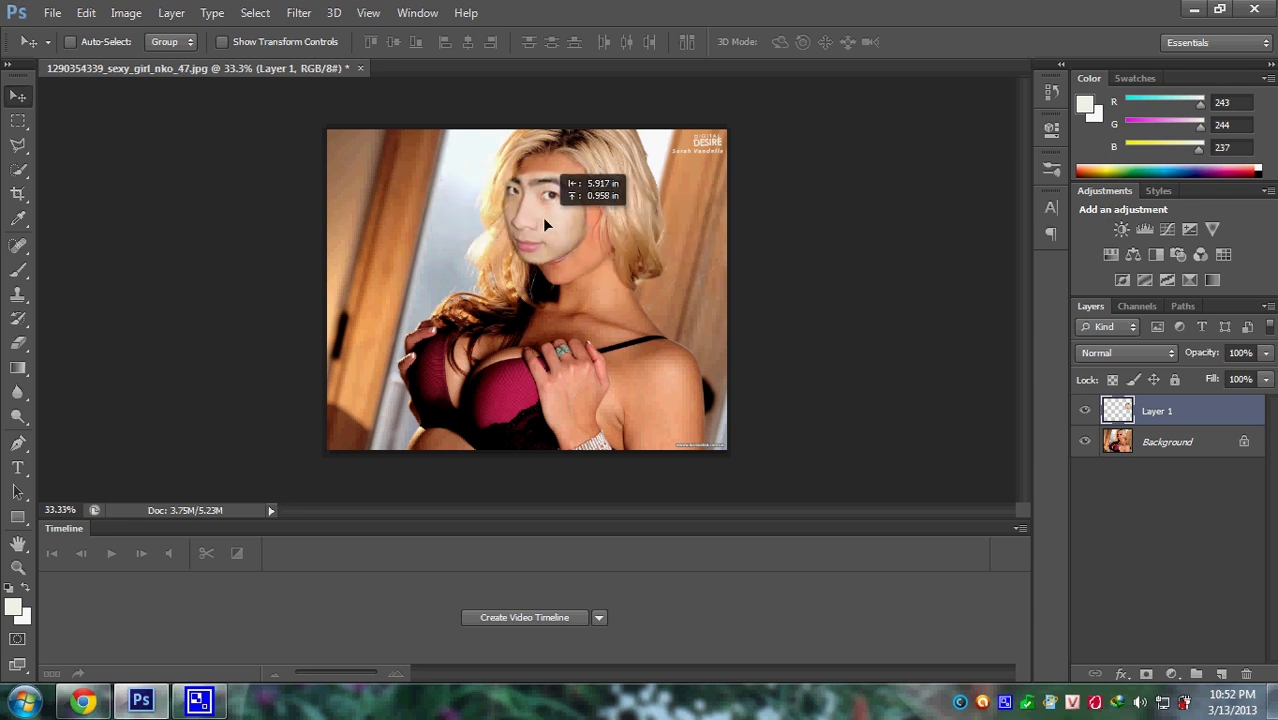
{"action": "mouse_move", "coordinate": [545, 222]}
{"action": "left_mouse_down"}
{"action": "mouse_move", "coordinate": [366, 232]}
{"action": "mouse_move", "coordinate": [429, 228]}
{"action": "left_mouse_up"}
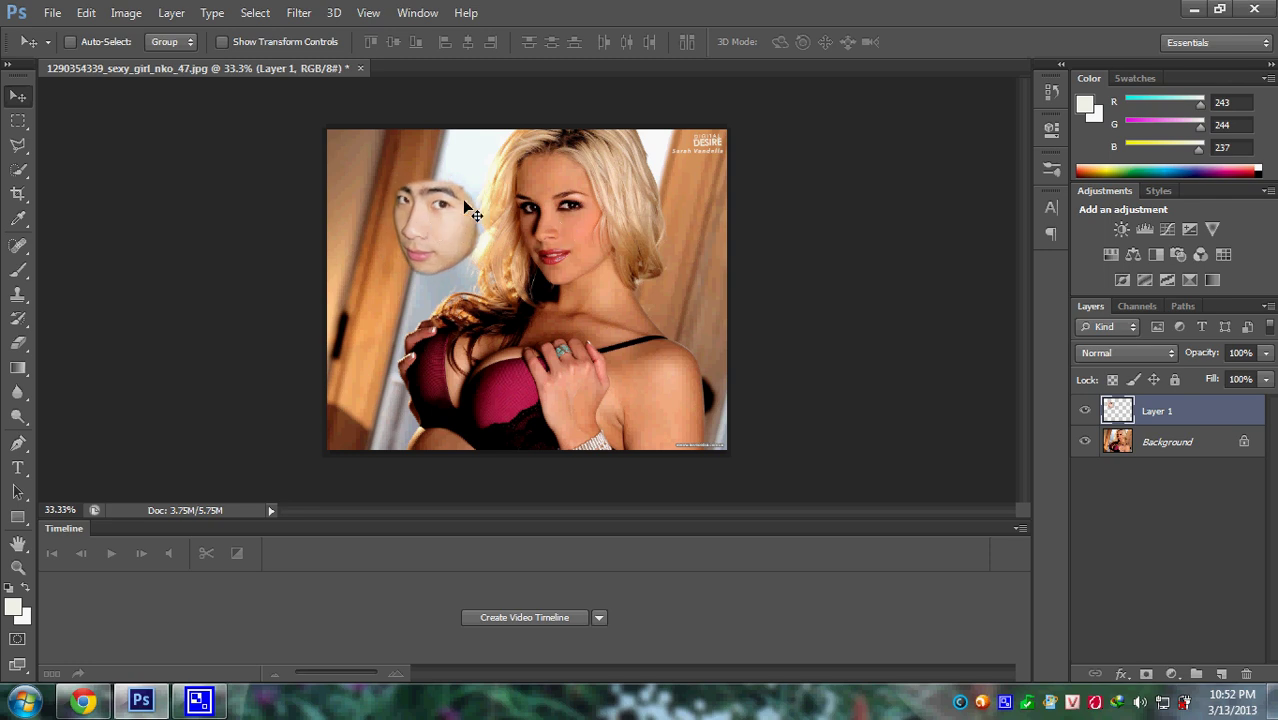
{"action": "left_click_drag", "start_coordinate": [430, 238], "coordinate": [440, 236]}
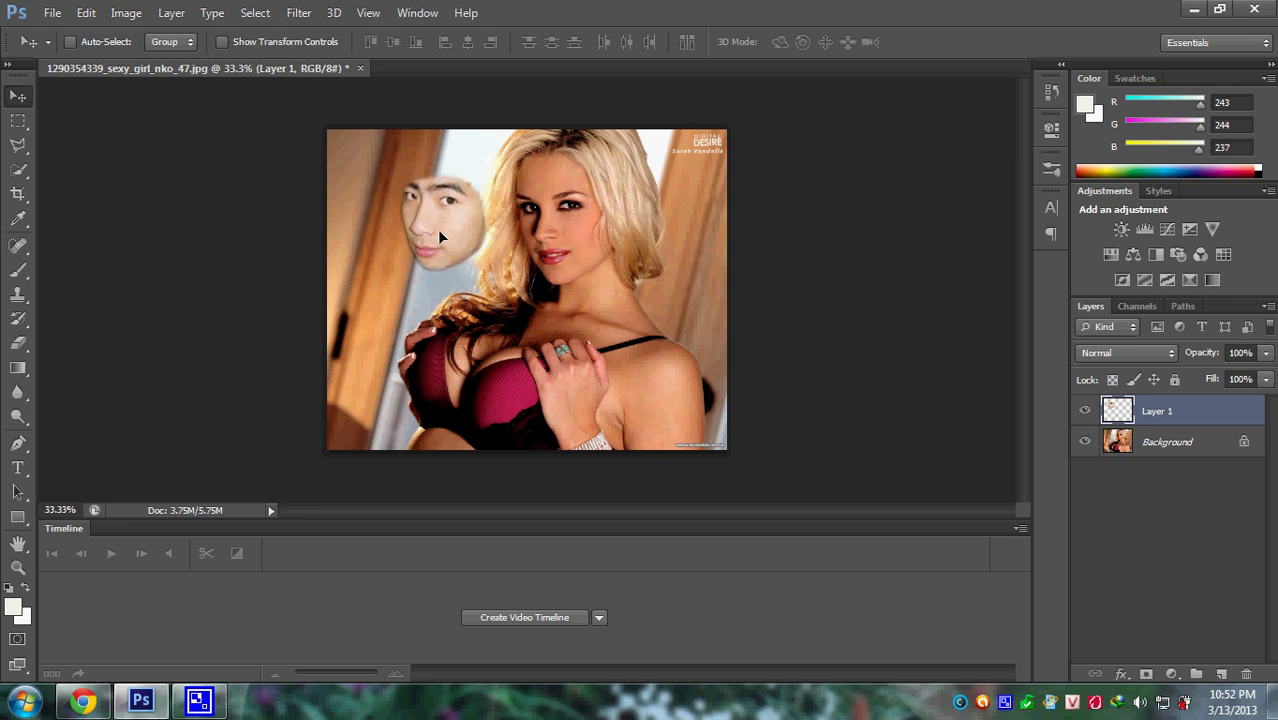
{"action": "key", "text": "ctrl+m"}
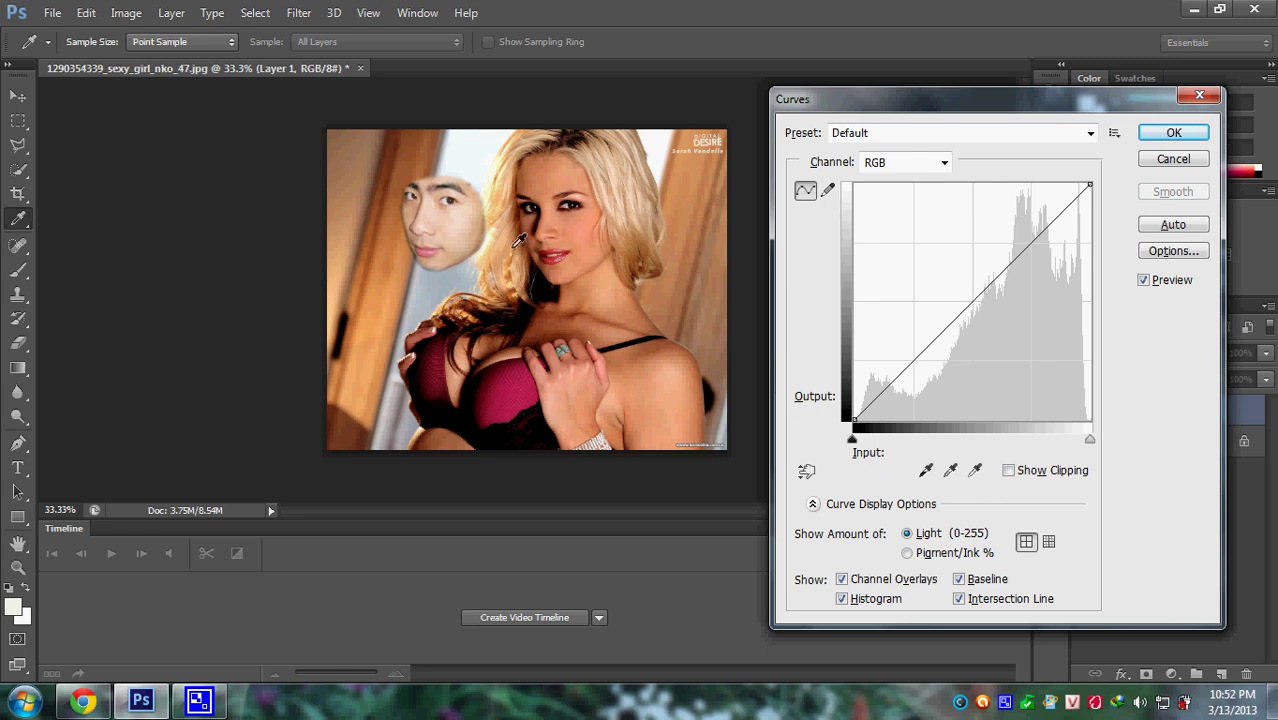
Step: Darken the RGB midtones slightly and raise the Red curve with points 100→126 and 147→168
{"action": "left_click_drag", "start_coordinate": [976, 297], "coordinate": [985, 305]}
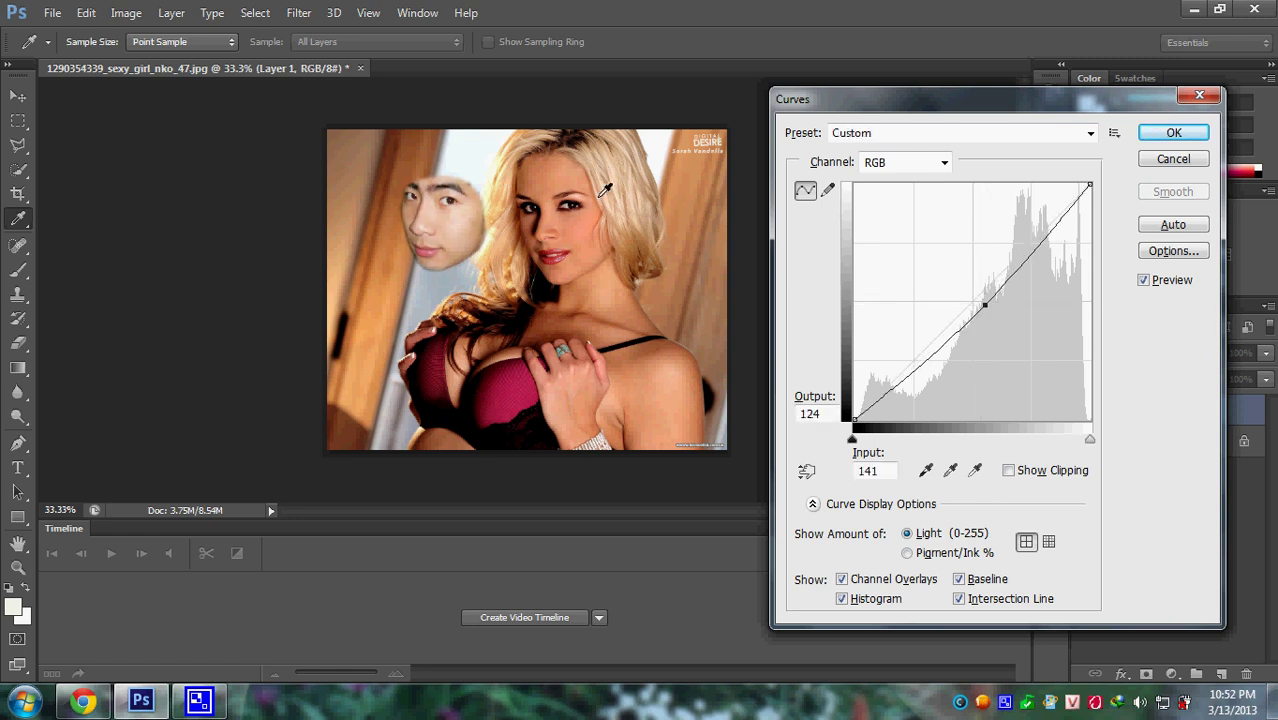
{"action": "left_click", "coordinate": [945, 163]}
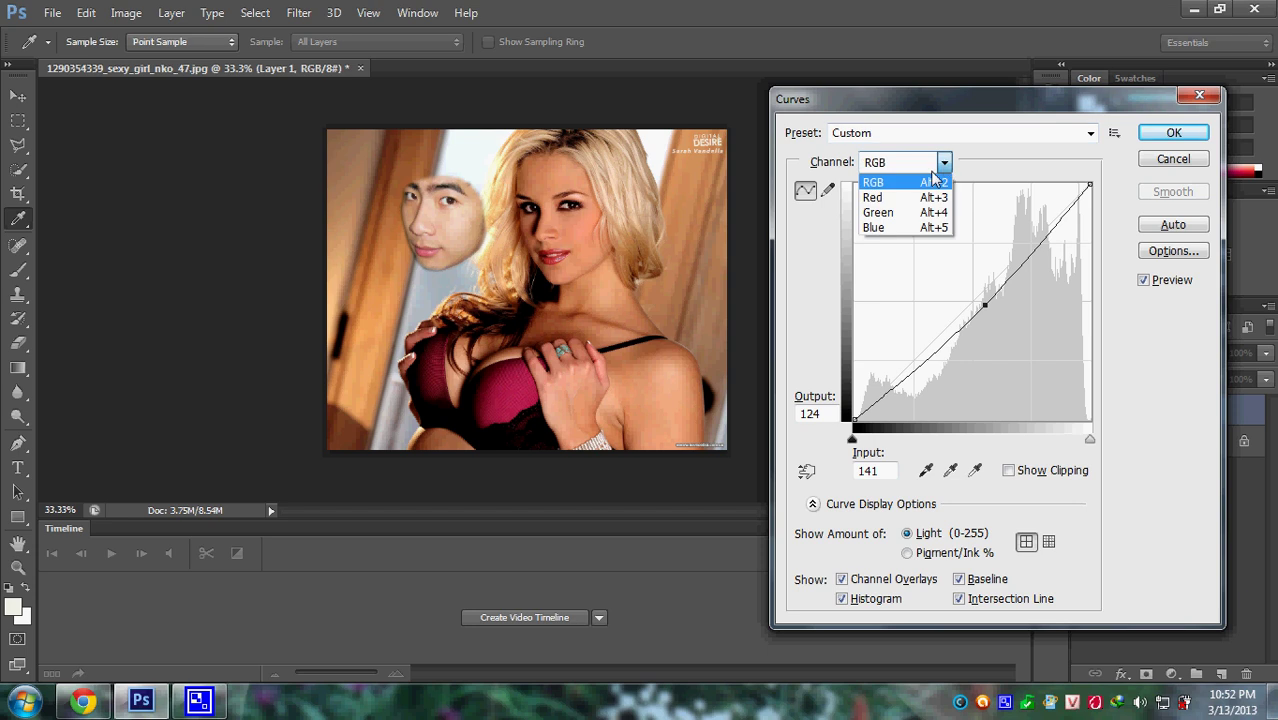
{"action": "left_click", "coordinate": [890, 191]}
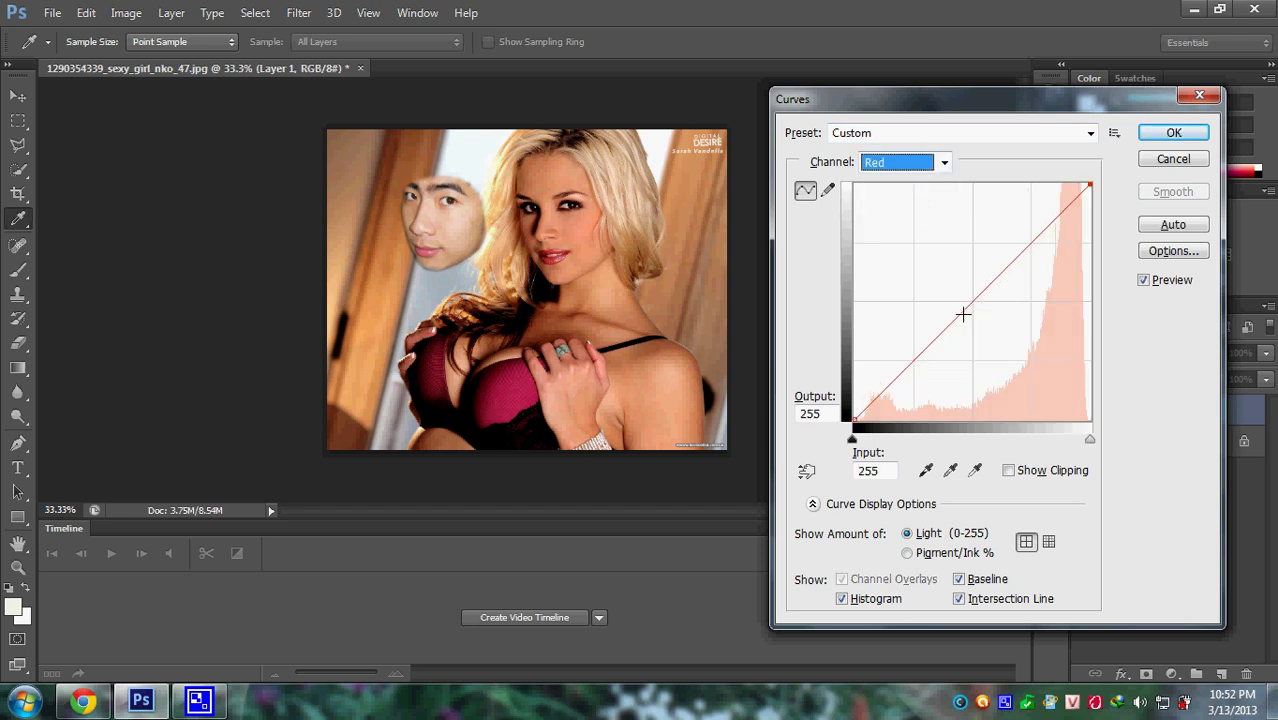
{"action": "left_click", "coordinate": [456, 232]}
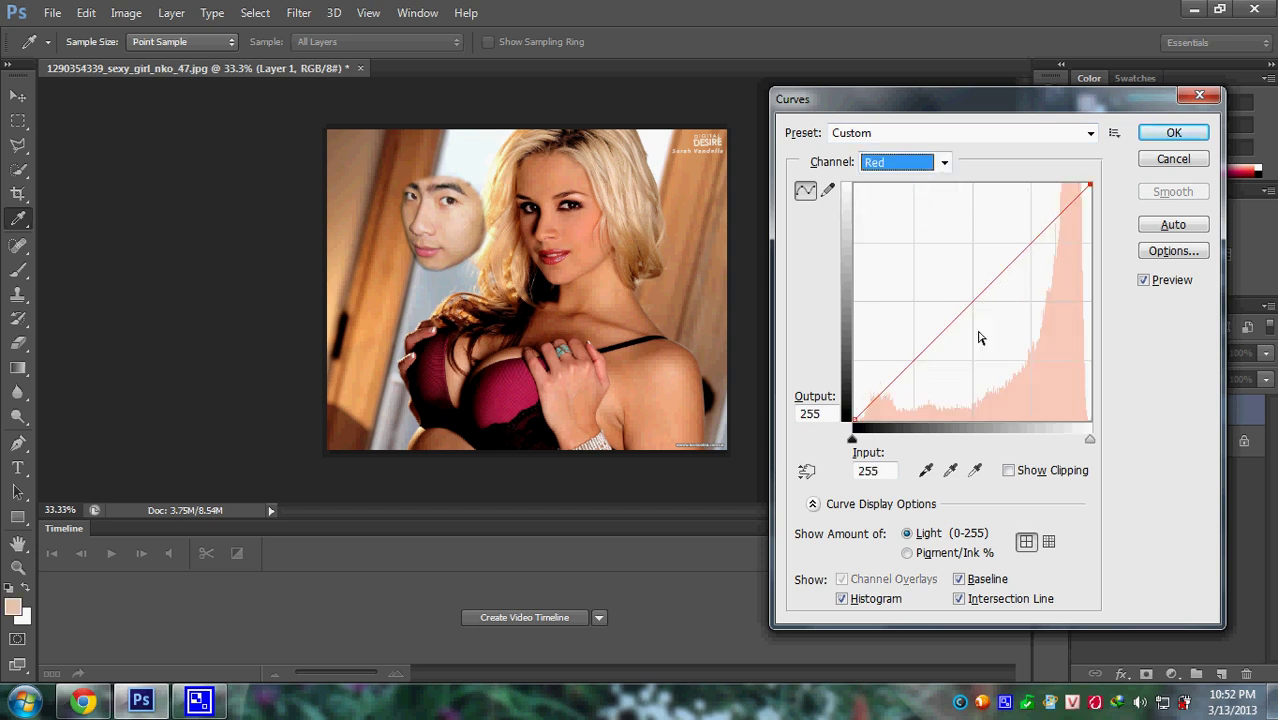
{"action": "left_click_drag", "start_coordinate": [955, 314], "coordinate": [952, 310]}
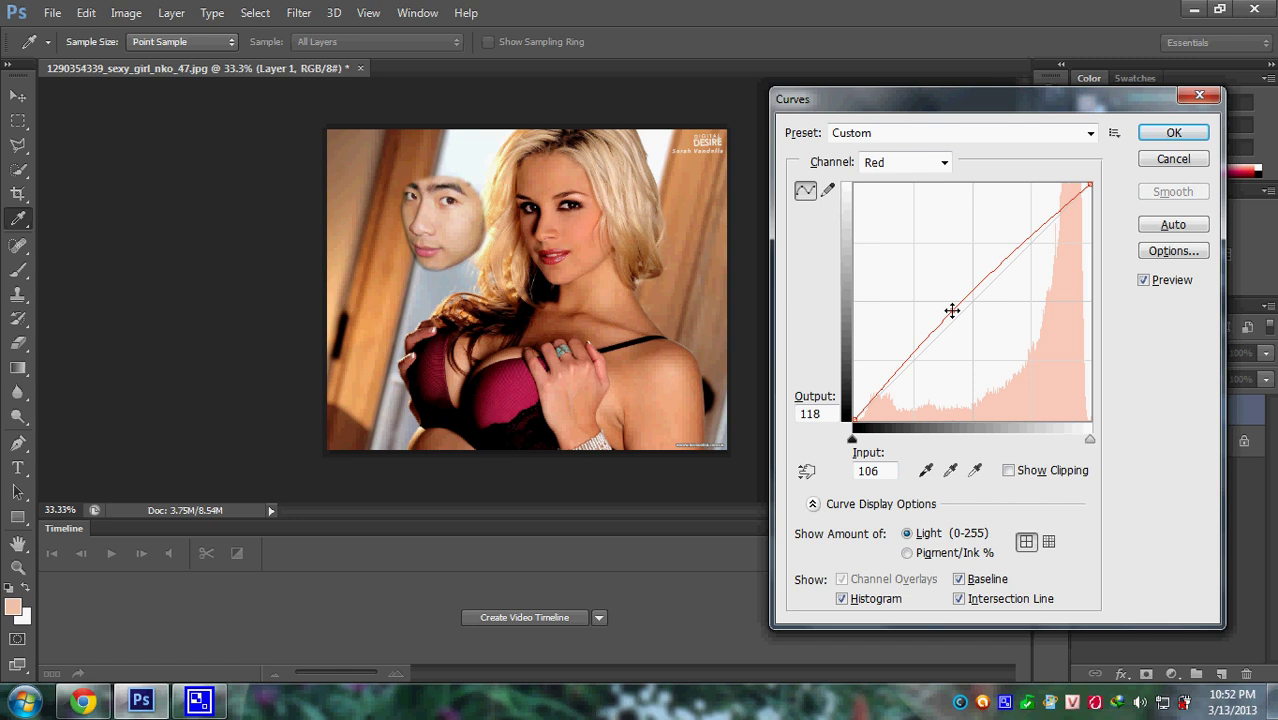
{"action": "left_click_drag", "start_coordinate": [996, 272], "coordinate": [989, 264]}
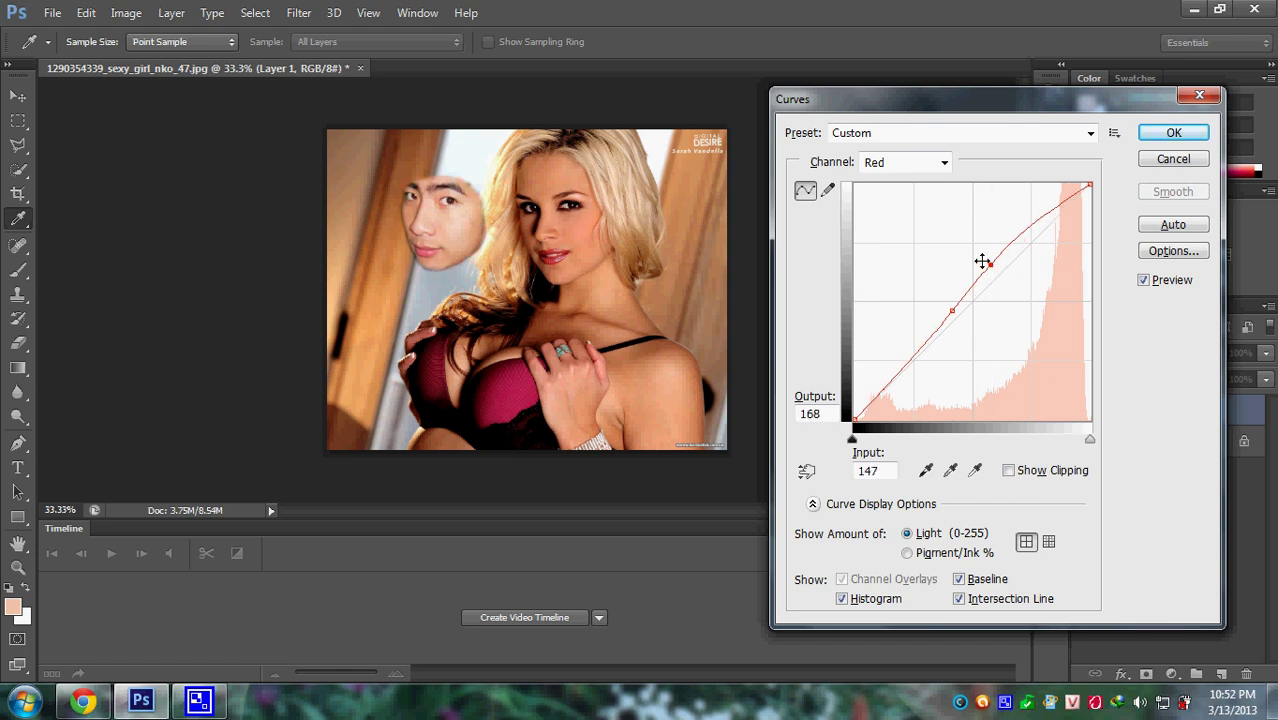
{"action": "left_click", "coordinate": [950, 311]}
{"action": "left_click_drag", "start_coordinate": [949, 309], "coordinate": [944, 303]}
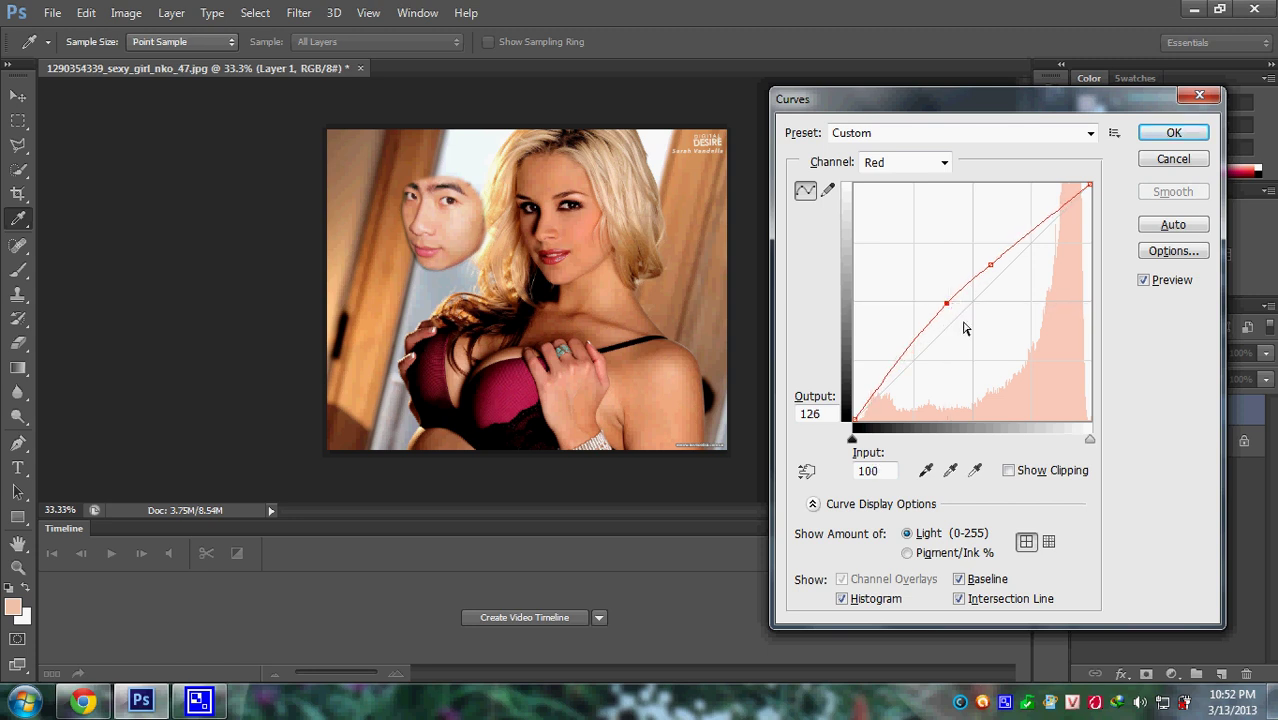
Step: Apply the curves and move the recoloured face over the woman's face under Free Transform
{"action": "left_click", "coordinate": [1149, 137]}
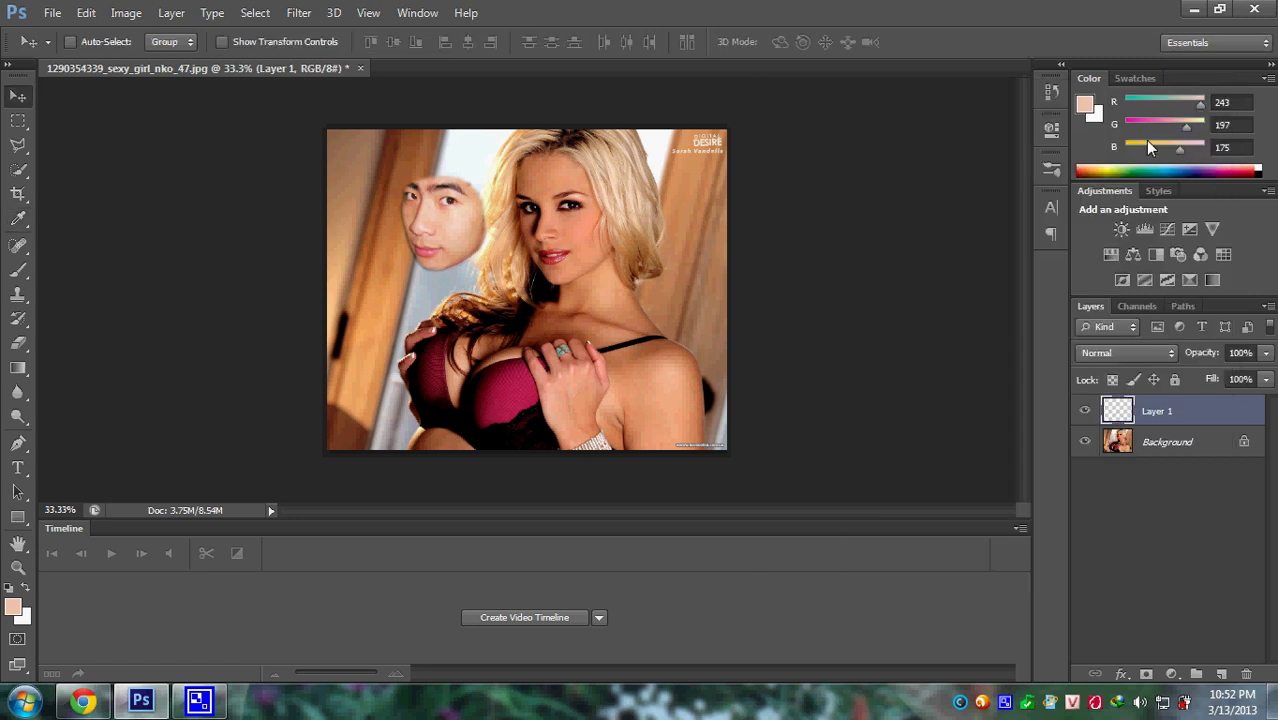
{"action": "mouse_move", "coordinate": [416, 223]}
{"action": "left_mouse_down"}
{"action": "mouse_move", "coordinate": [502, 260]}
{"action": "mouse_move", "coordinate": [542, 243]}
{"action": "left_mouse_up"}
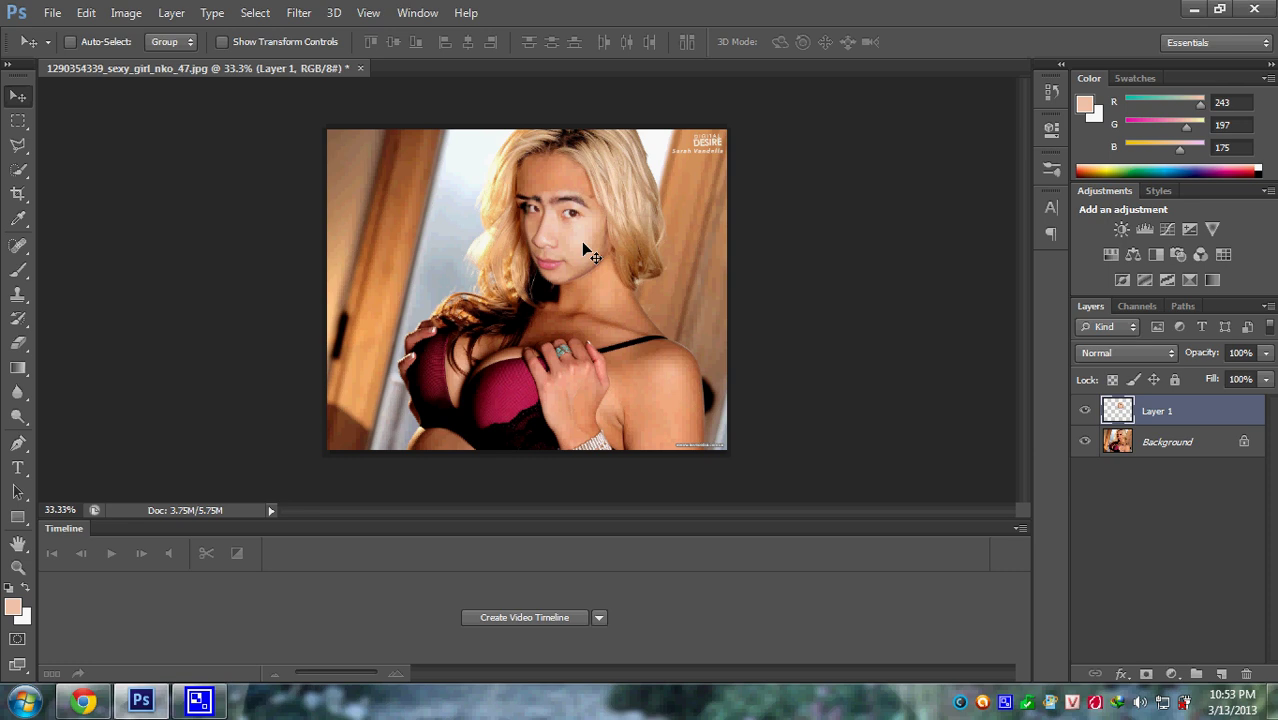
{"action": "key", "text": "ctrl+t"}
{"action": "left_click_drag", "start_coordinate": [579, 236], "coordinate": [561, 233]}
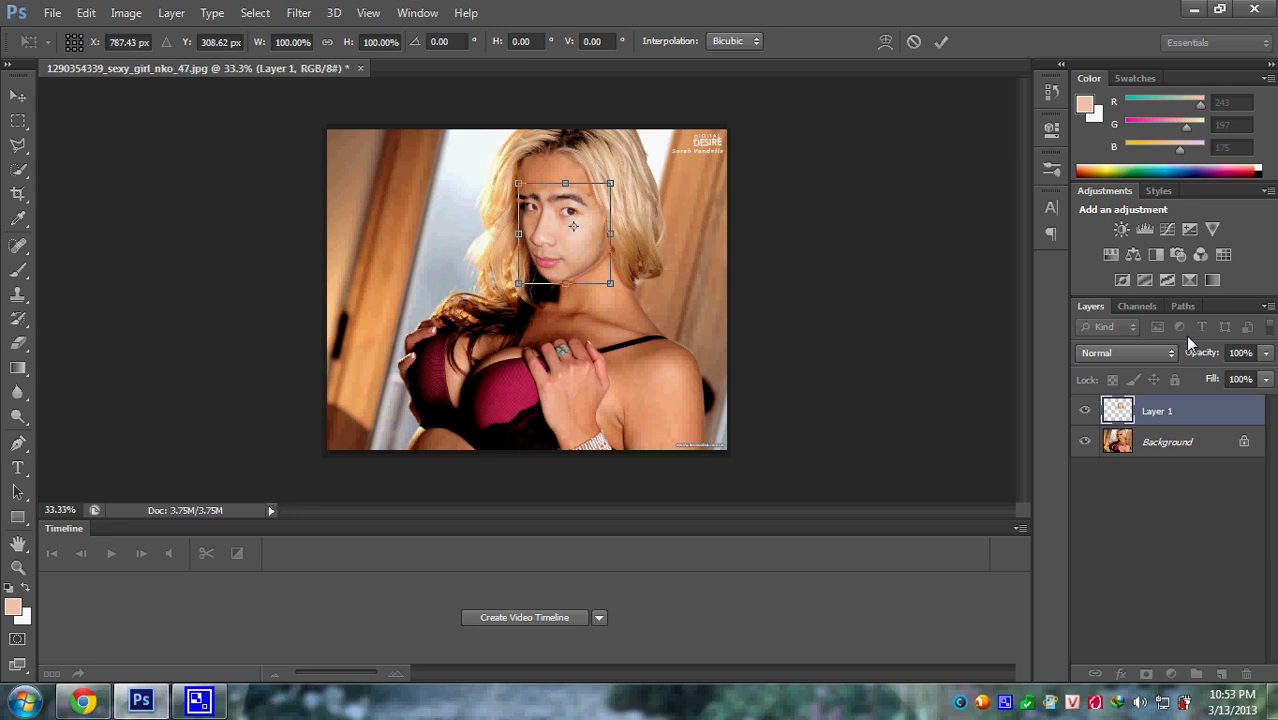
Step: Lower the face layer's opacity to 84% and reposition it over her face
{"action": "left_click", "coordinate": [1265, 353]}
{"action": "left_click_drag", "start_coordinate": [1268, 377], "coordinate": [1251, 380]}
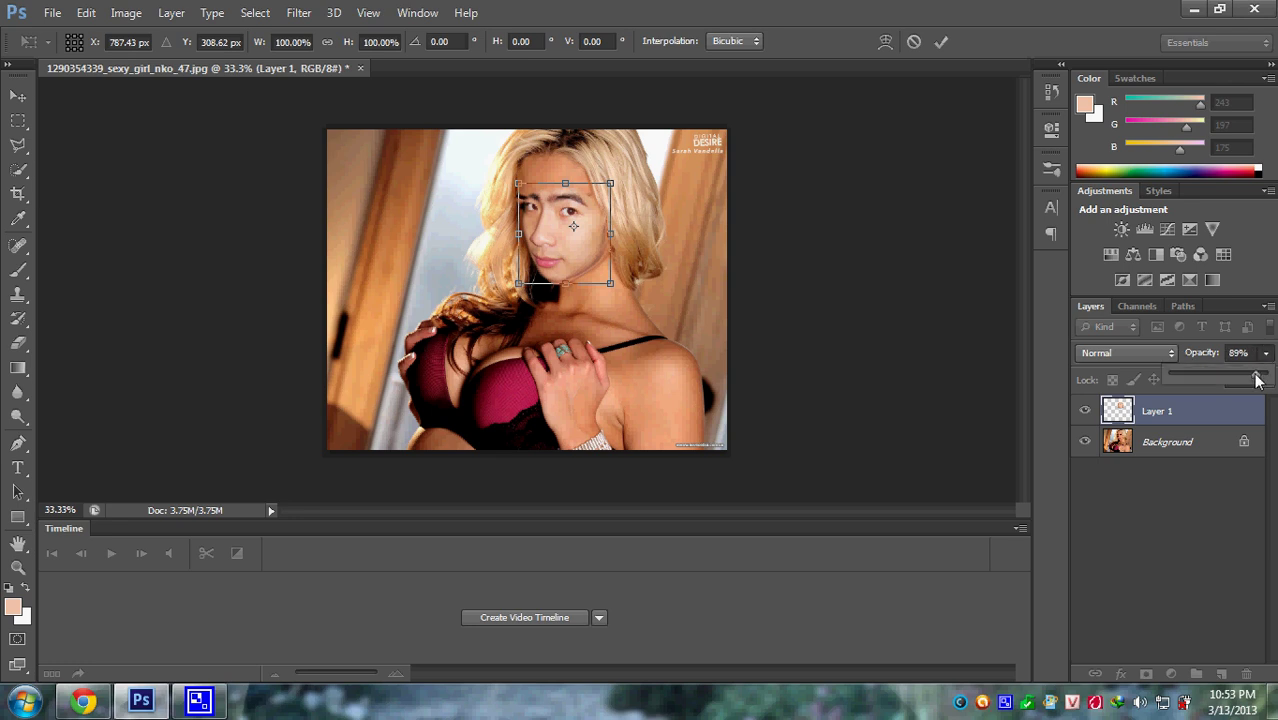
{"action": "left_click_drag", "start_coordinate": [572, 251], "coordinate": [576, 279]}
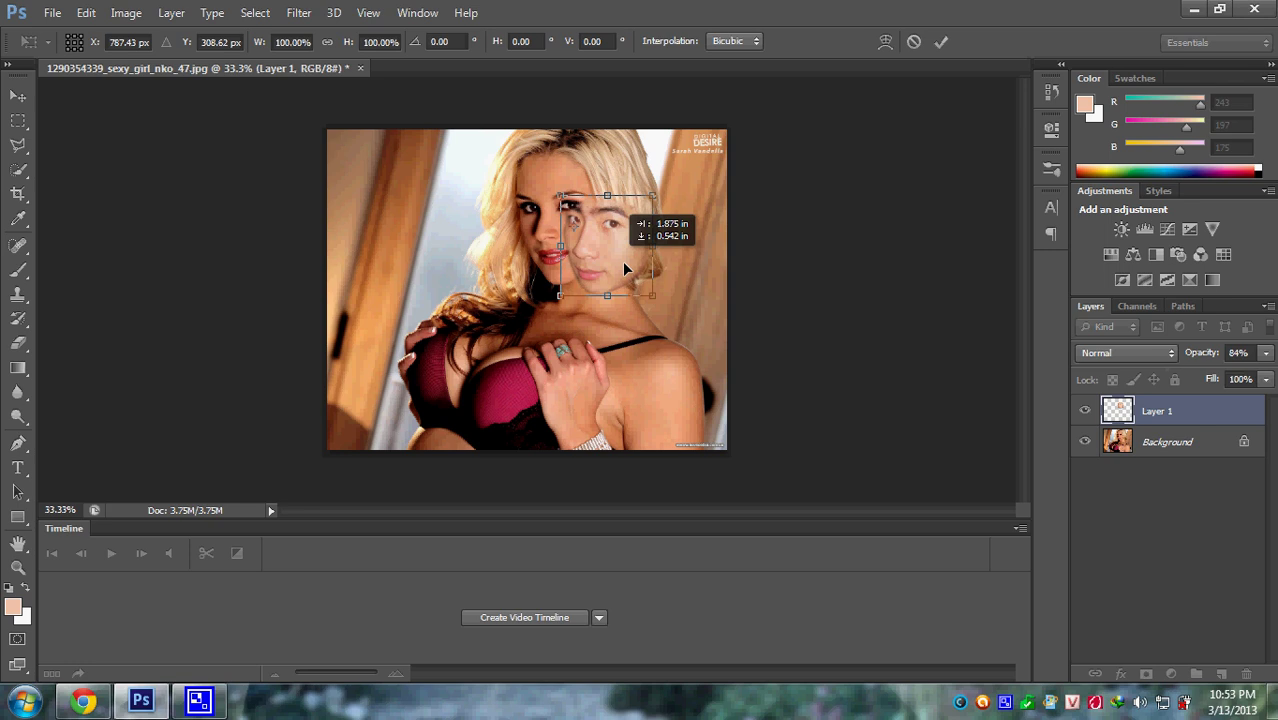
{"action": "left_click_drag", "start_coordinate": [571, 243], "coordinate": [515, 236]}
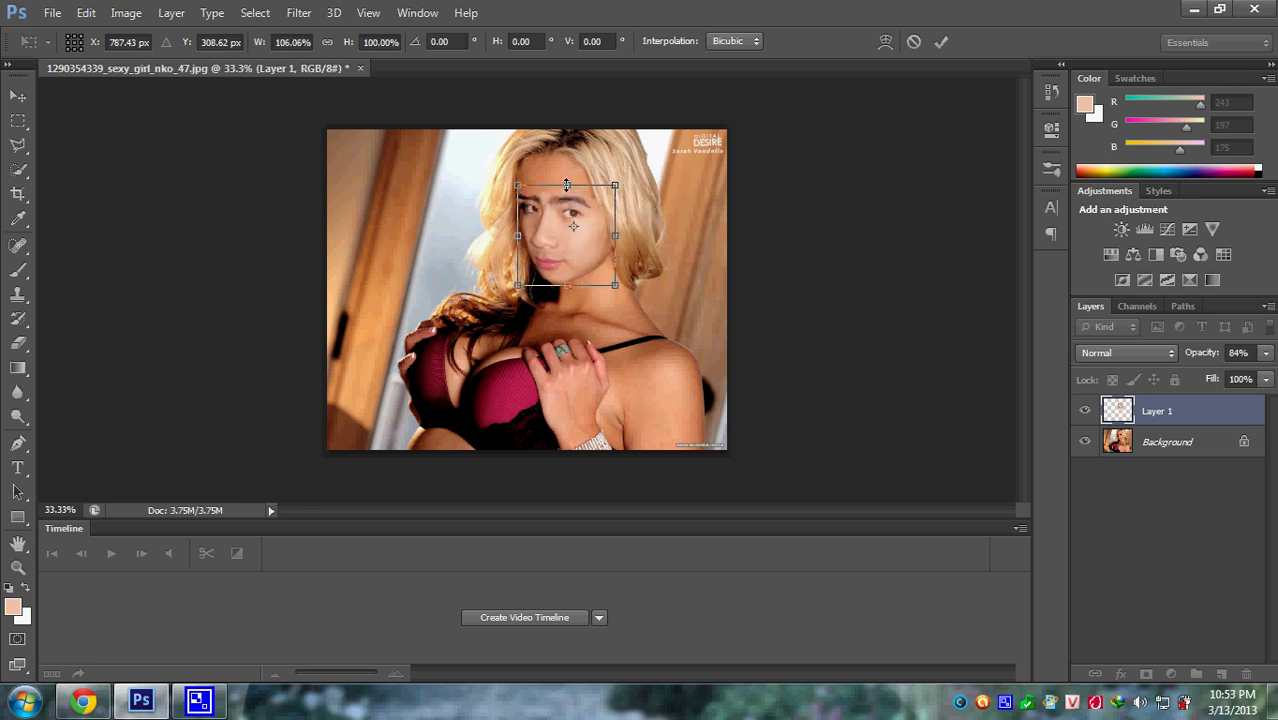
Step: Scale and rotate the face to W 111.60%, H 104.14%, −5.63°, then apply the transform
{"action": "mouse_move", "coordinate": [566, 185]}
{"action": "left_mouse_down"}
{"action": "mouse_move", "coordinate": [507, 185]}
{"action": "mouse_move", "coordinate": [563, 182]}
{"action": "left_mouse_up"}
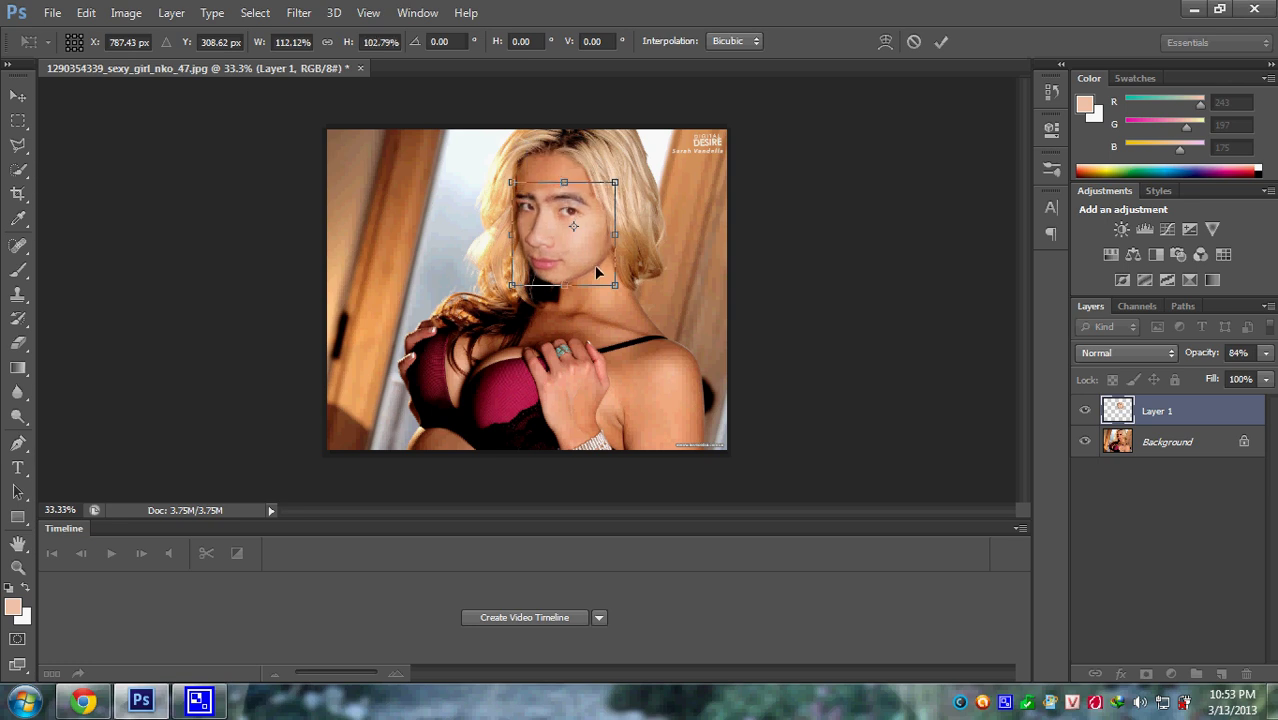
{"action": "left_click_drag", "start_coordinate": [597, 268], "coordinate": [600, 267]}
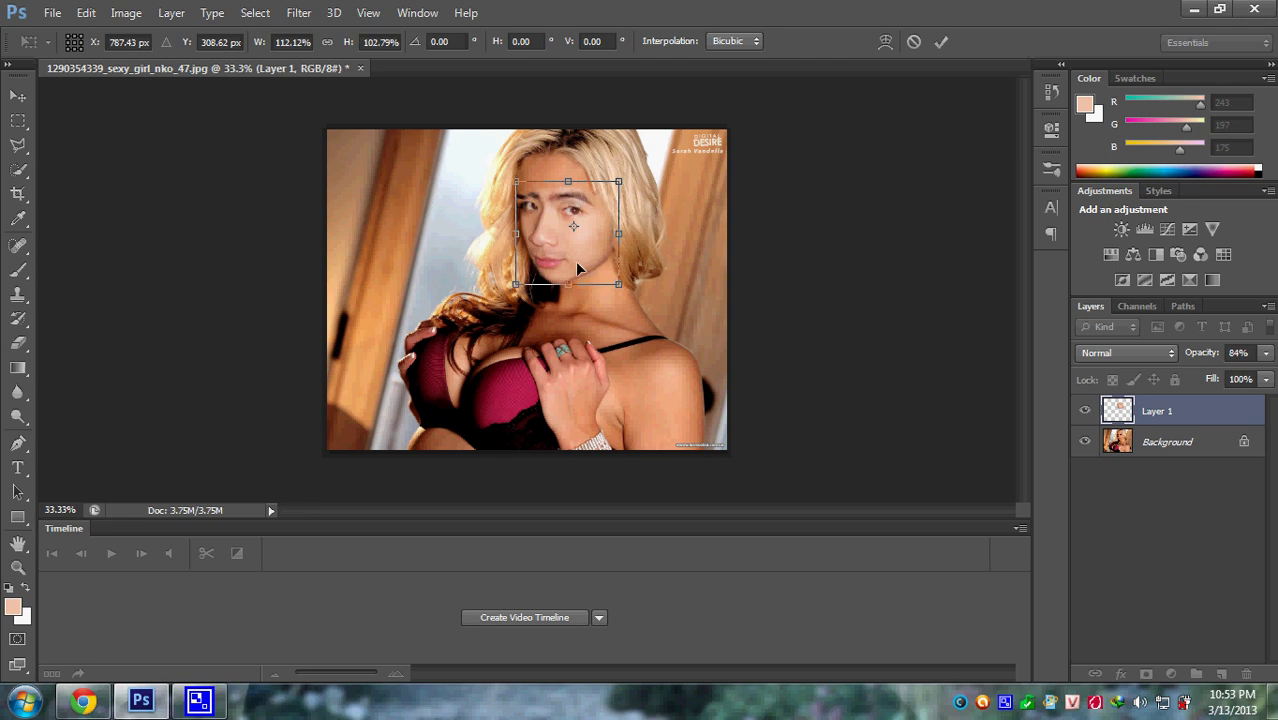
{"action": "left_click_drag", "start_coordinate": [577, 263], "coordinate": [622, 287]}
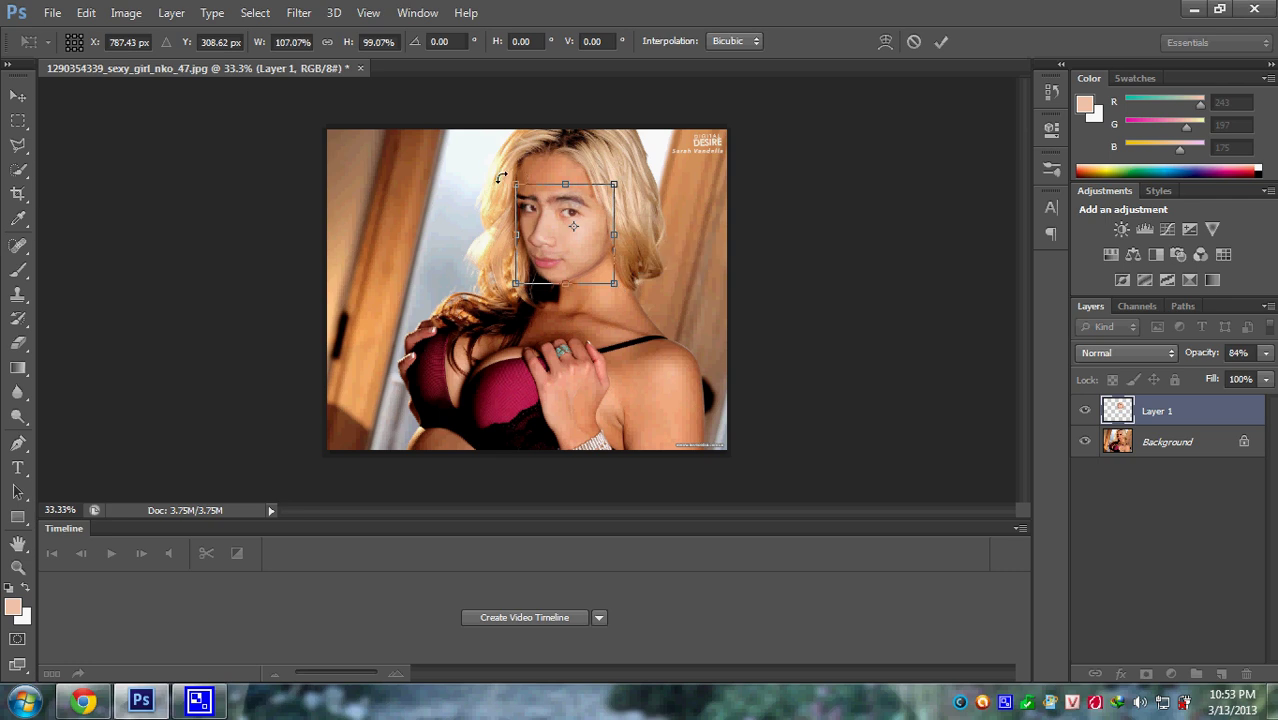
{"action": "left_click_drag", "start_coordinate": [501, 177], "coordinate": [540, 167]}
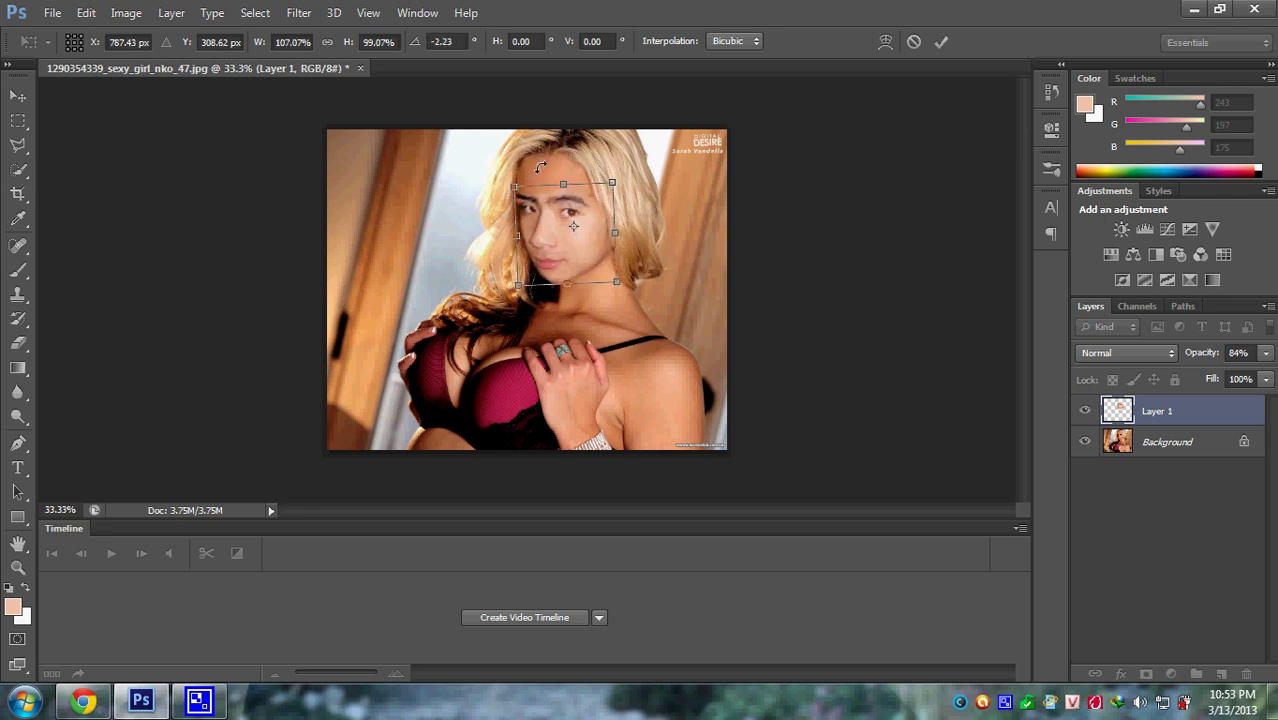
{"action": "left_click_drag", "start_coordinate": [628, 180], "coordinate": [617, 183]}
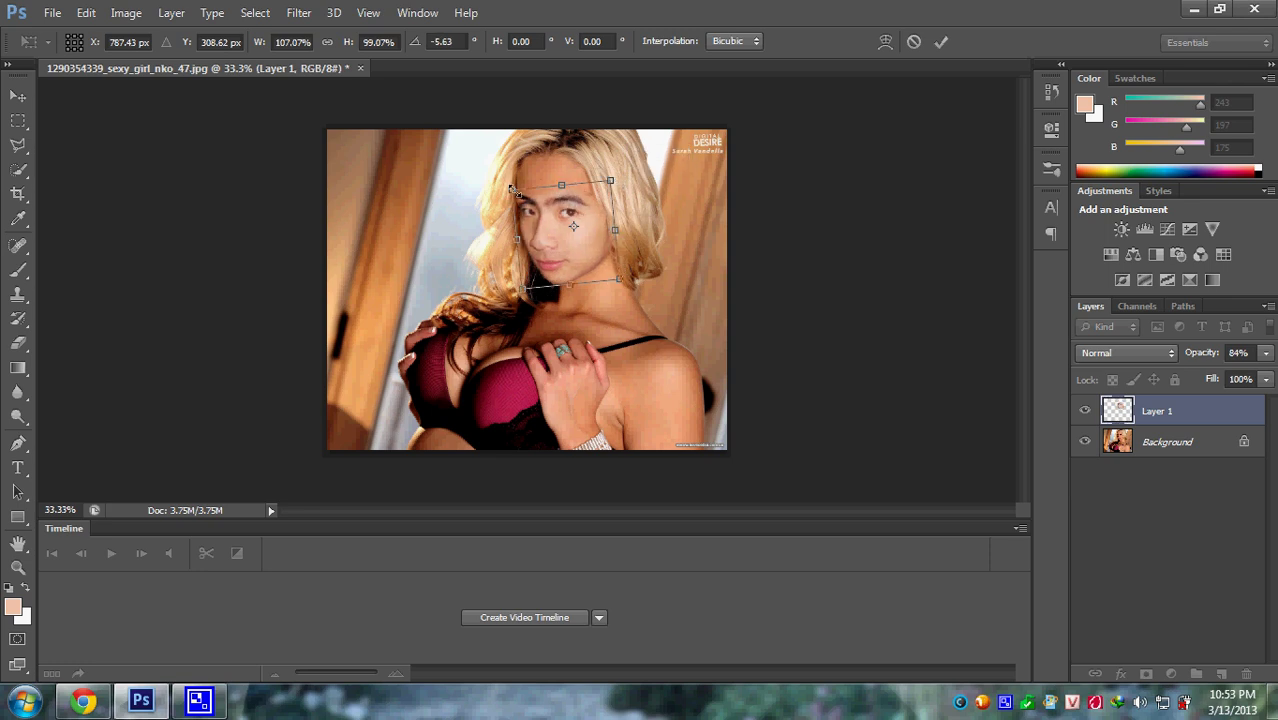
{"action": "left_click_drag", "start_coordinate": [511, 190], "coordinate": [505, 184]}
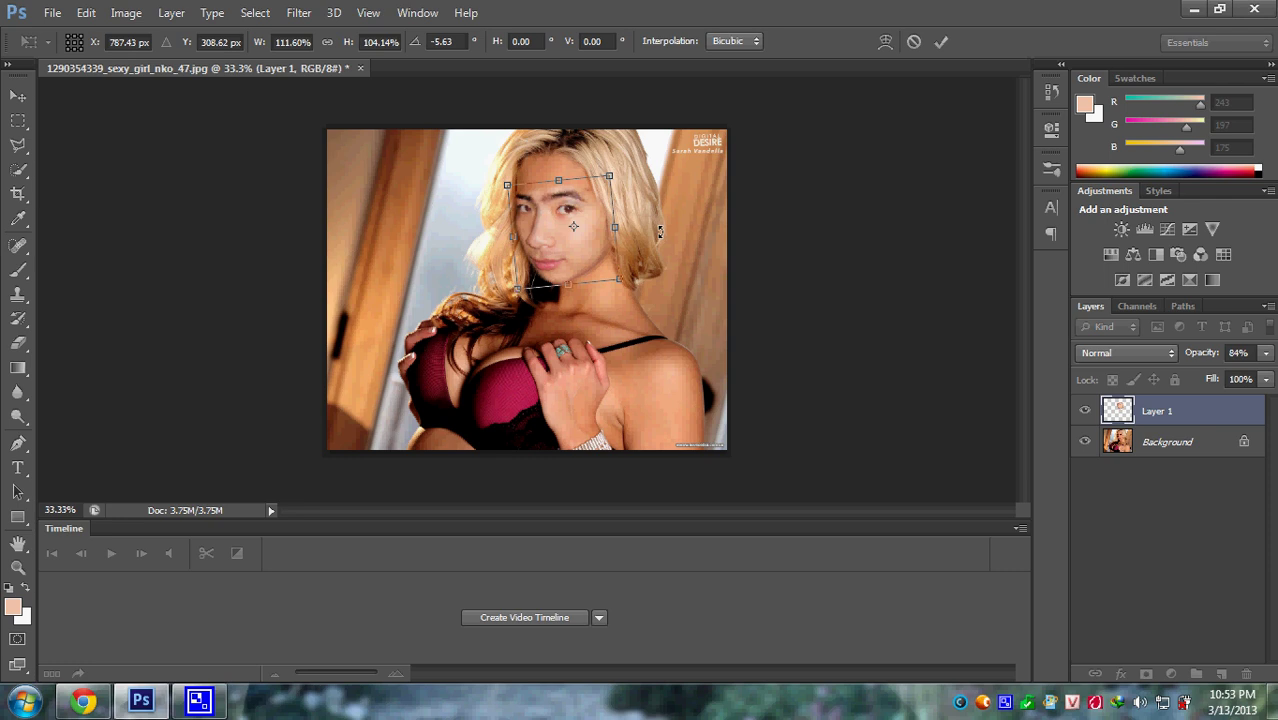
{"action": "left_click", "coordinate": [17, 96]}
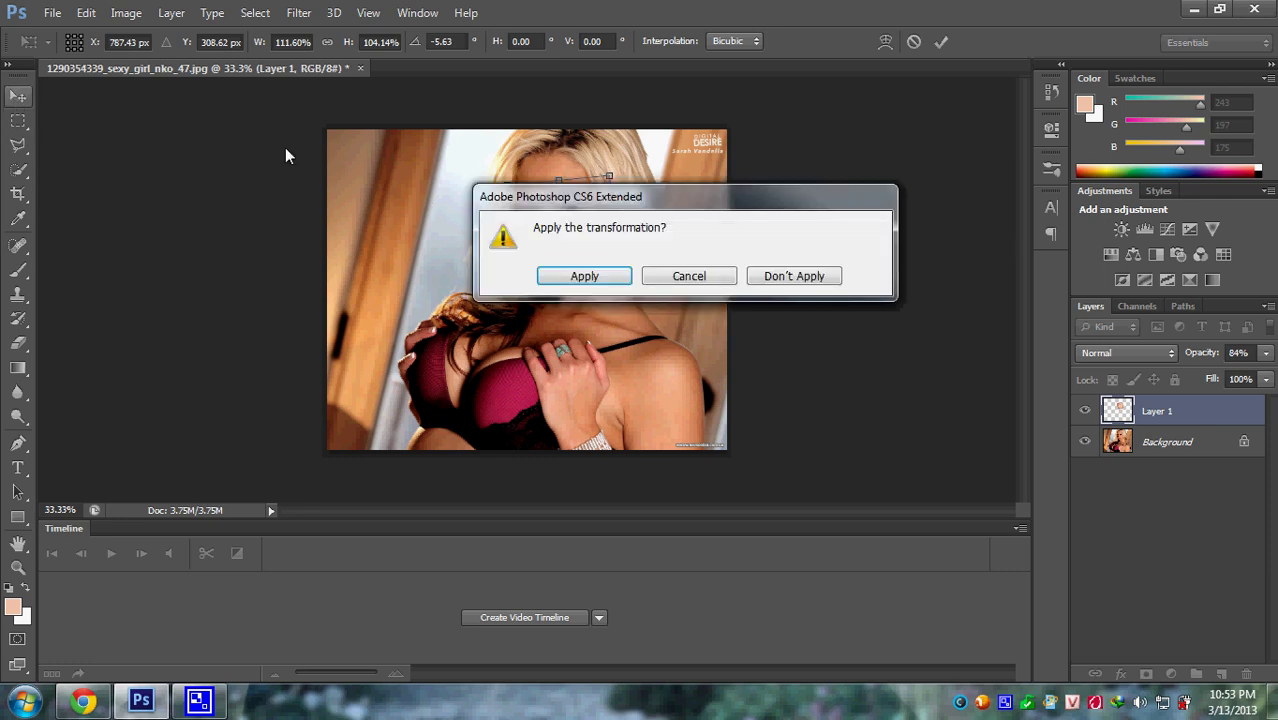
{"action": "left_click", "coordinate": [591, 279]}
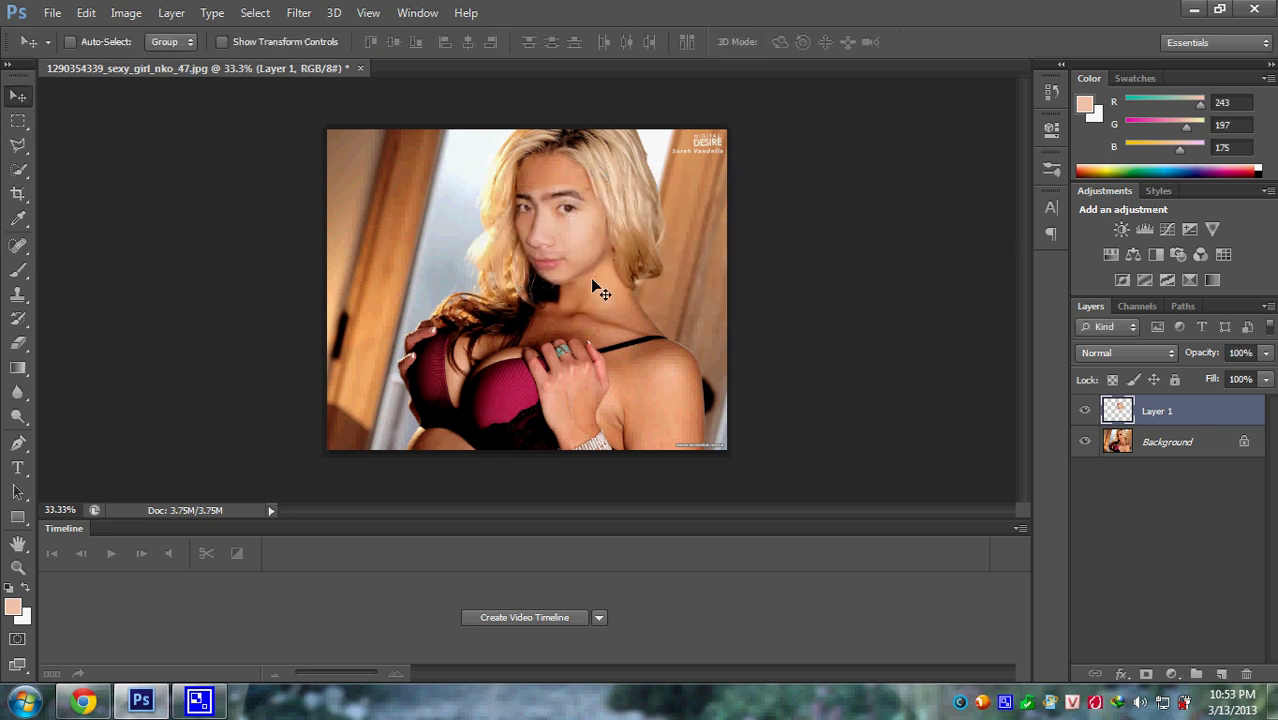
Step: Set the face layer to 84% opacity and blur its right edge
{"action": "left_click_drag", "start_coordinate": [563, 251], "coordinate": [569, 252]}
{"action": "key", "text": "8"}
{"action": "key", "text": "4"}
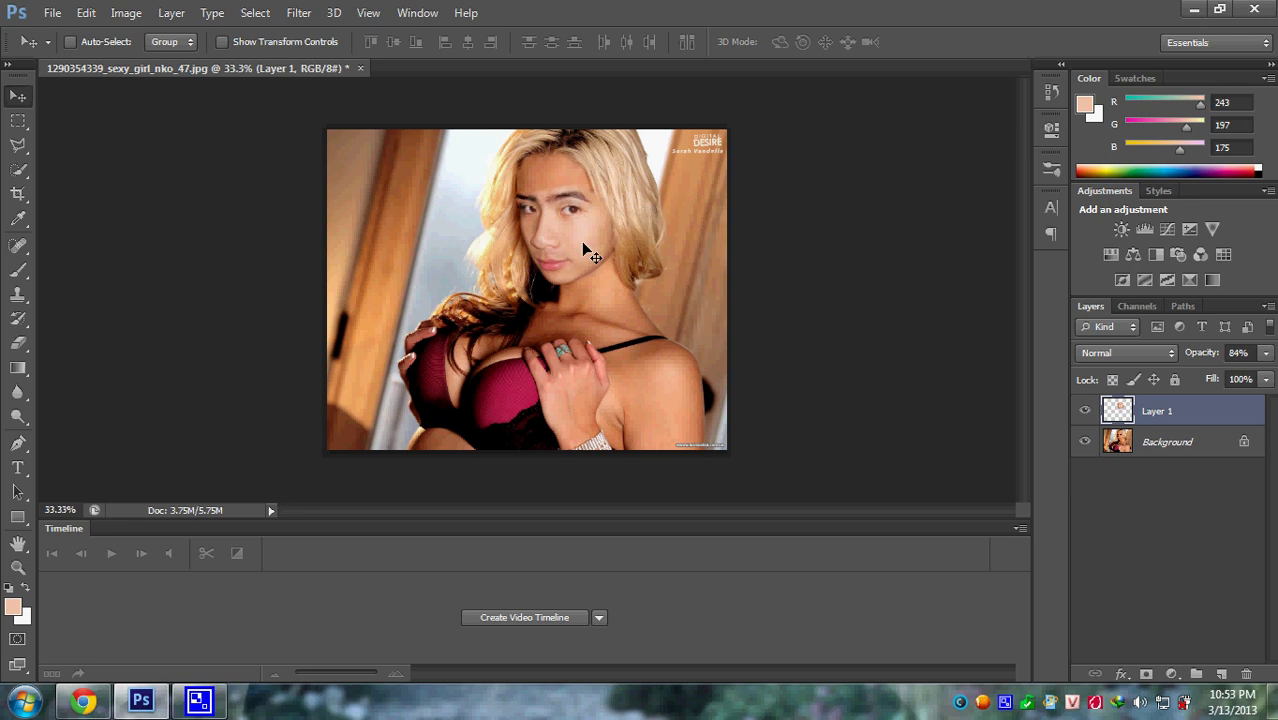
{"action": "left_click", "coordinate": [21, 394]}
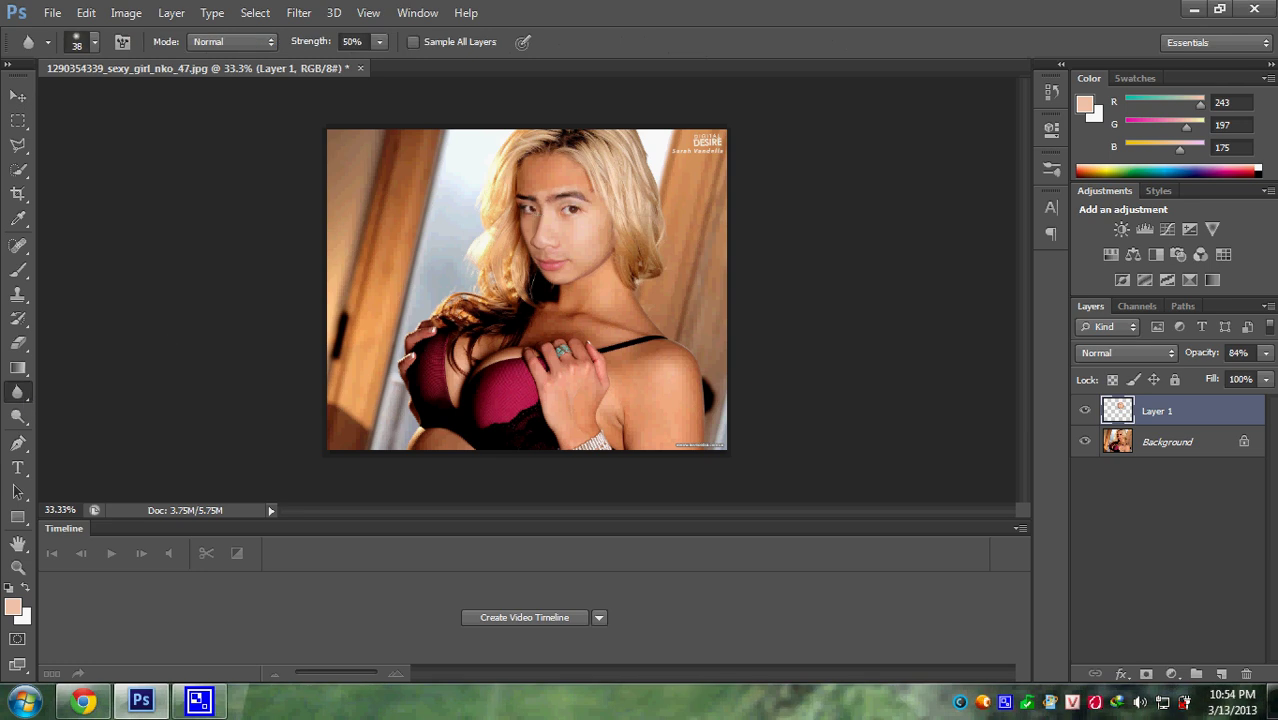
{"action": "mouse_move", "coordinate": [555, 202]}
{"action": "left_mouse_down"}
{"action": "mouse_move", "coordinate": [599, 194]}
{"action": "mouse_move", "coordinate": [633, 219]}
{"action": "mouse_move", "coordinate": [625, 277]}
{"action": "mouse_move", "coordinate": [578, 285]}
{"action": "mouse_move", "coordinate": [619, 263]}
{"action": "mouse_move", "coordinate": [564, 299]}
{"action": "mouse_move", "coordinate": [528, 262]}
{"action": "mouse_move", "coordinate": [526, 210]}
{"action": "mouse_move", "coordinate": [564, 175]}
{"action": "mouse_move", "coordinate": [621, 207]}
{"action": "left_mouse_up"}
Step: Raise the Red channel curve (160→186) to warm the face, then zoom out
{"action": "key", "text": "ctrl+m"}
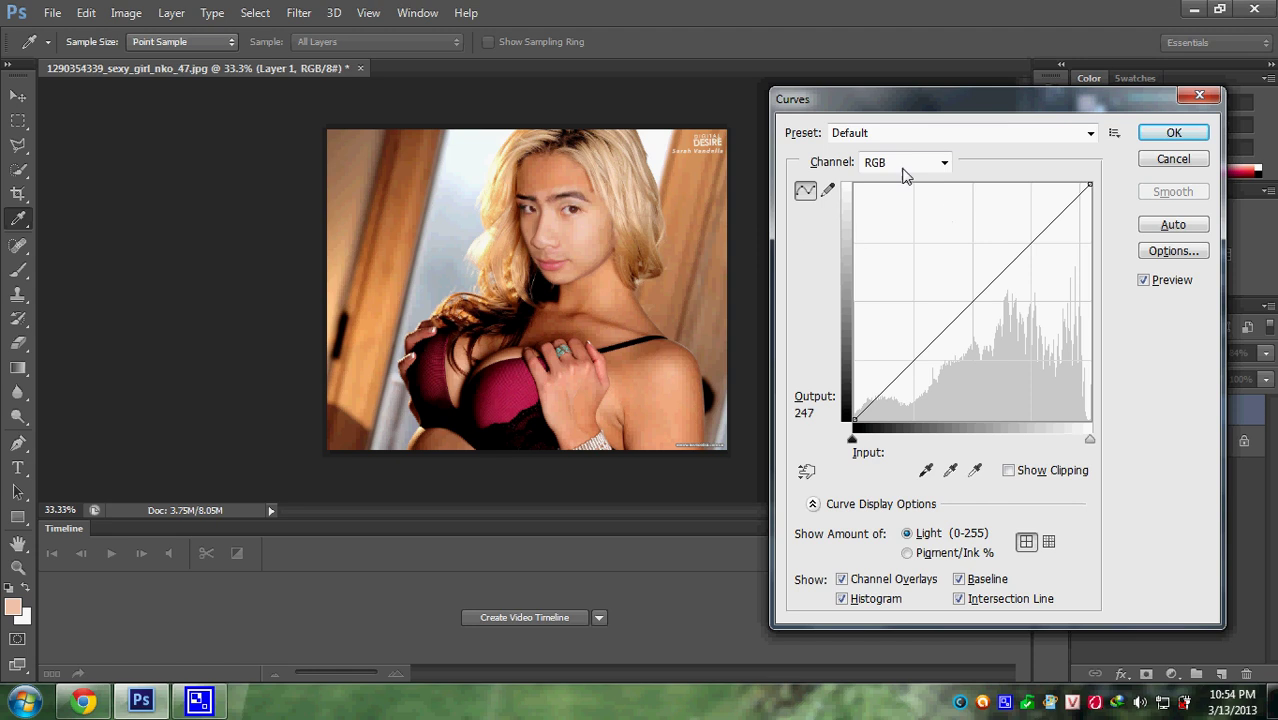
{"action": "left_click", "coordinate": [944, 162]}
{"action": "left_click", "coordinate": [905, 205]}
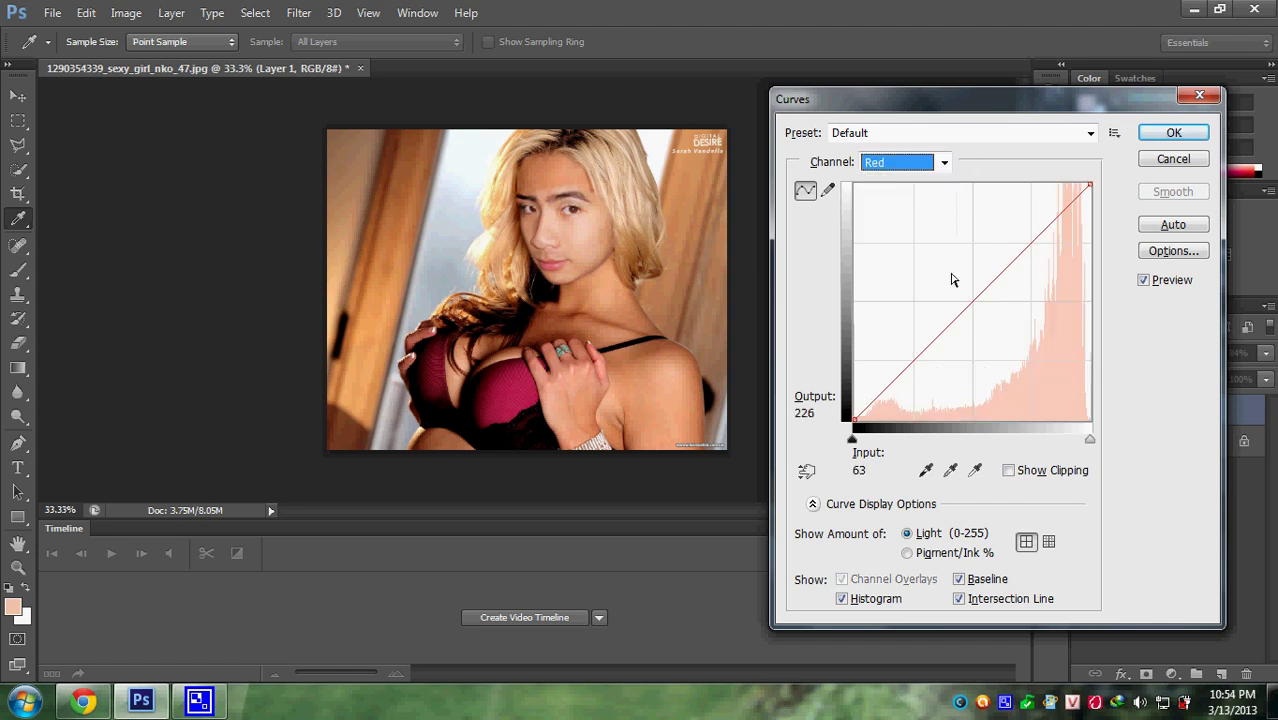
{"action": "mouse_move", "coordinate": [987, 291]}
{"action": "left_mouse_down"}
{"action": "mouse_move", "coordinate": [979, 274]}
{"action": "mouse_move", "coordinate": [1001, 247]}
{"action": "left_mouse_up"}
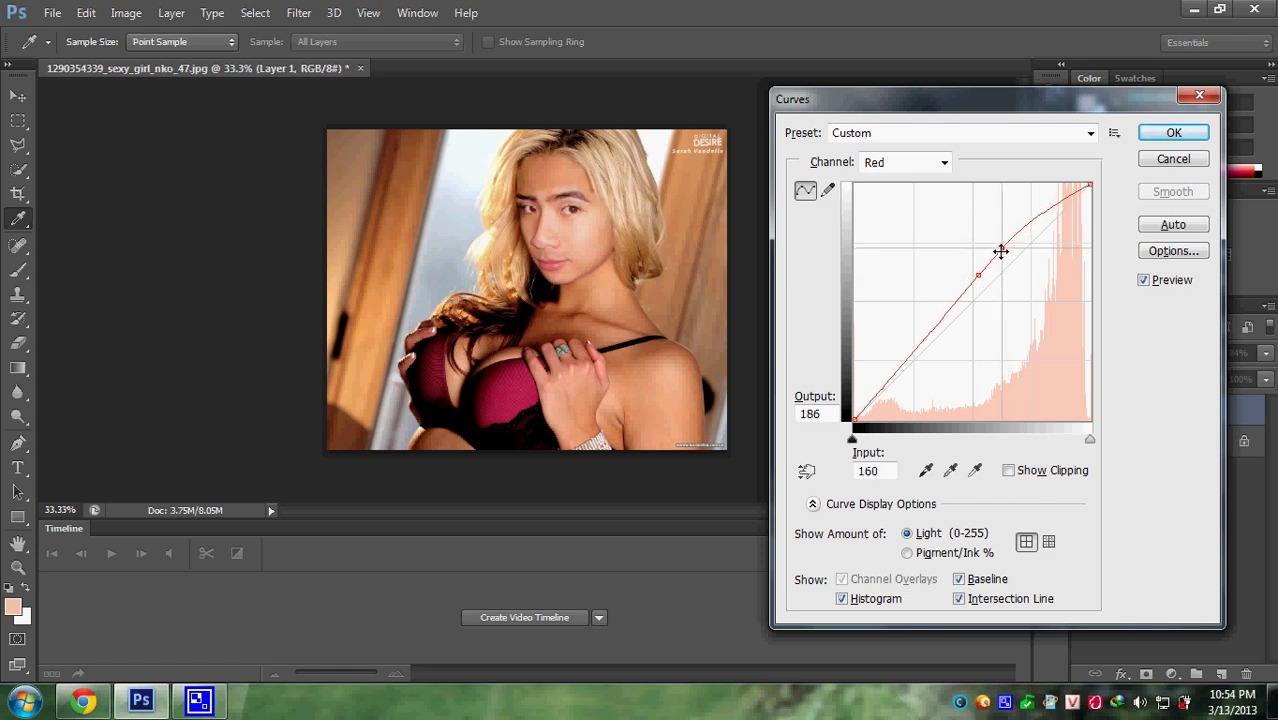
{"action": "left_click", "coordinate": [1170, 134]}
{"action": "key", "text": "r"}
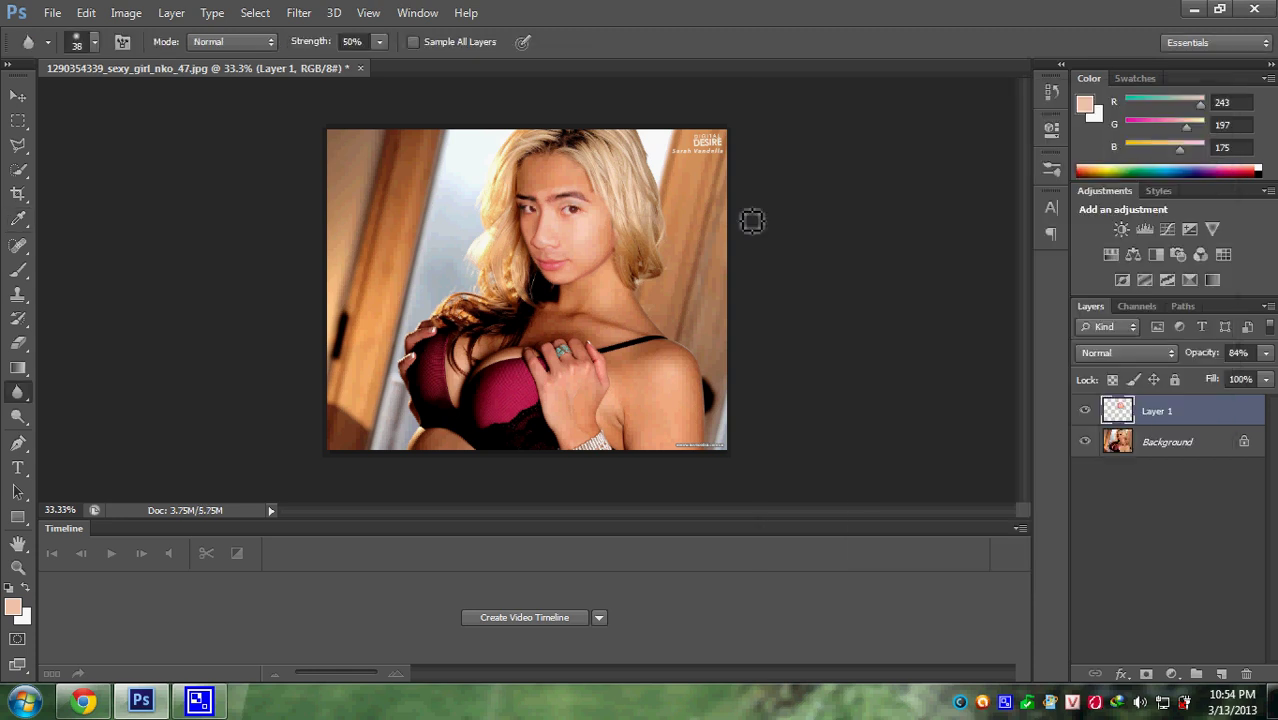
{"action": "key", "text": "ctrl+minus"}
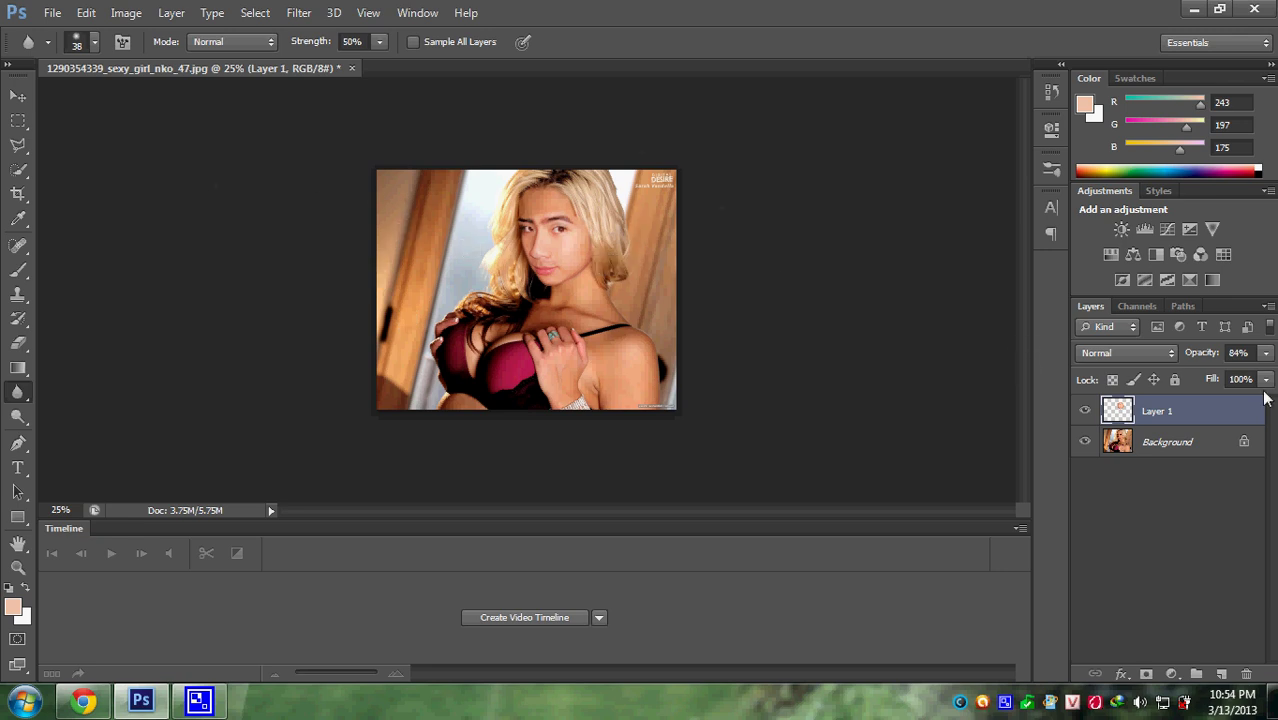
Step: Merge the face layer and the Background into a single layer
{"action": "left_click", "coordinate": [1183, 442], "text": "shift"}
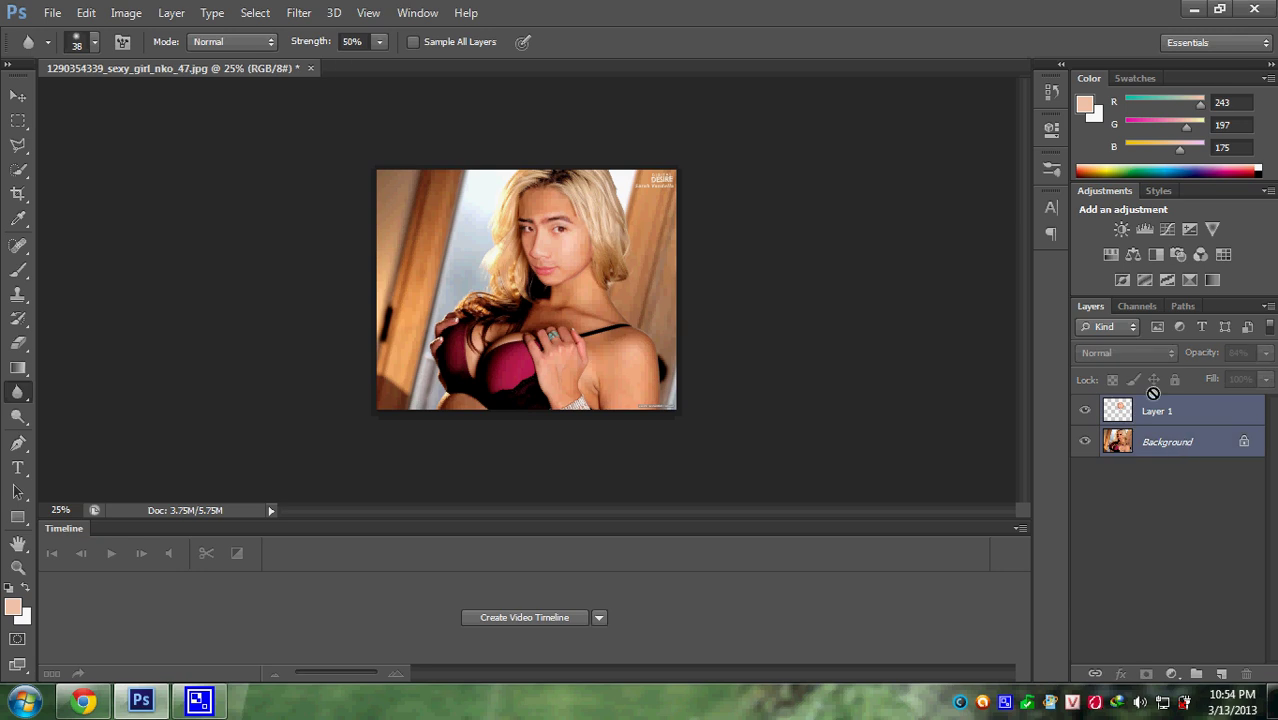
{"action": "right_click", "coordinate": [1165, 425]}
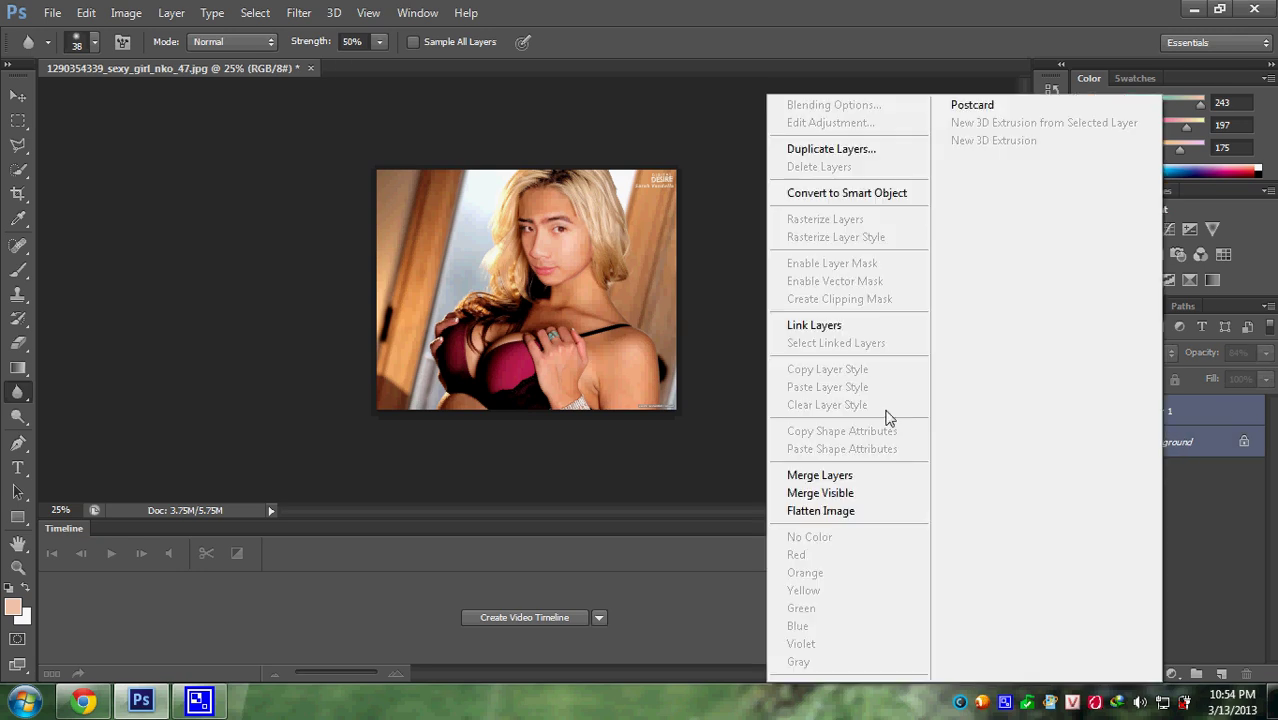
{"action": "left_click", "coordinate": [832, 475]}
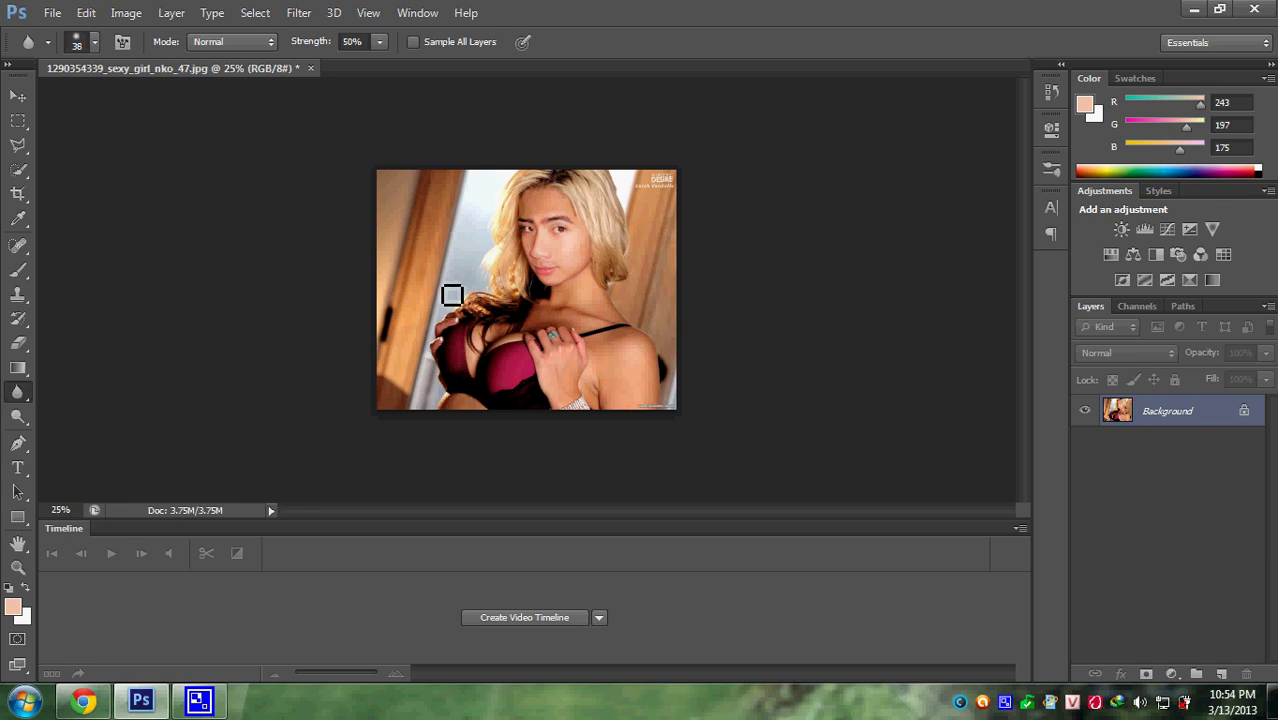
Step: Save the image as tbjd.jpg at maximum JPEG quality 10
{"action": "left_click", "coordinate": [56, 15]}
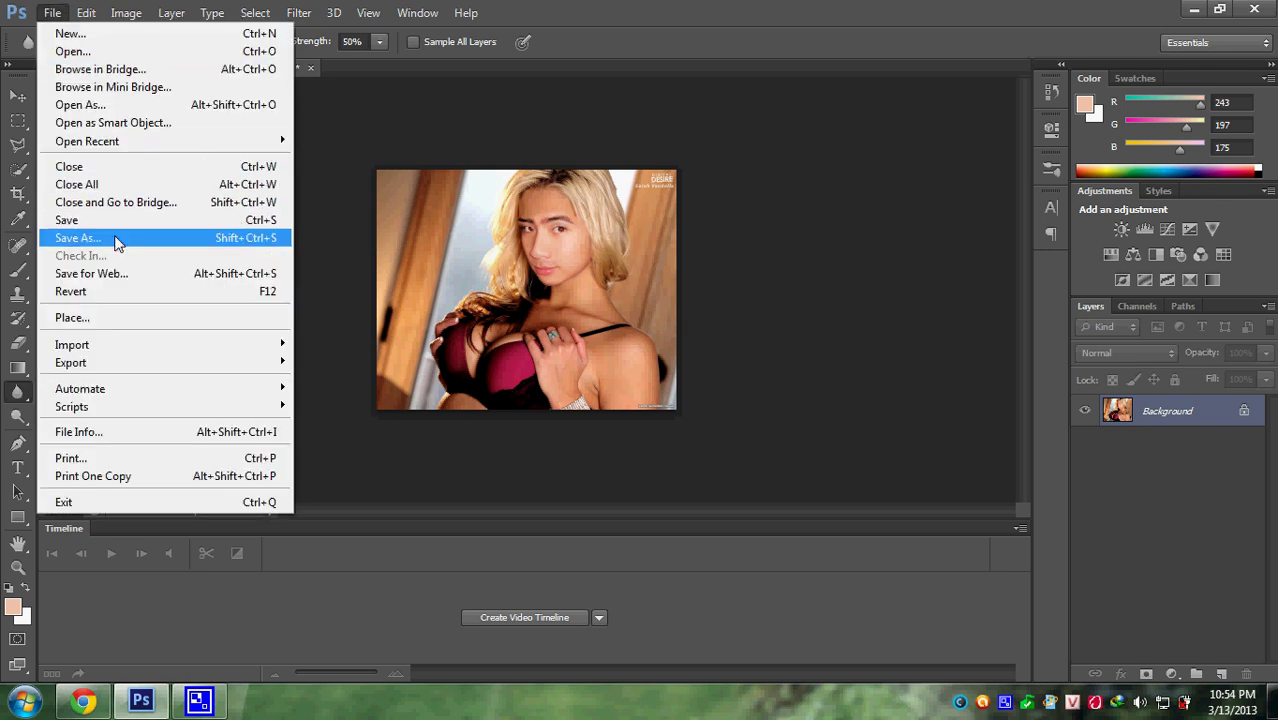
{"action": "left_click", "coordinate": [117, 244]}
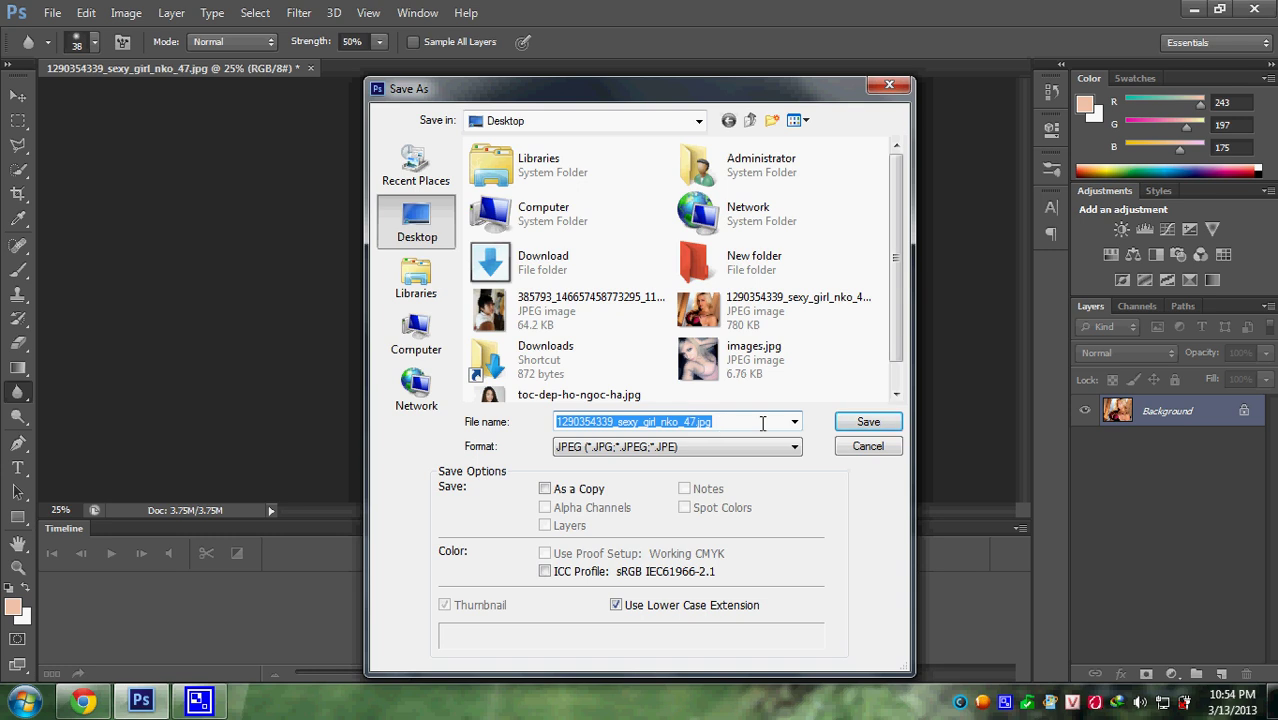
{"action": "type", "text": "sod"}
{"action": "key", "text": "Return"}
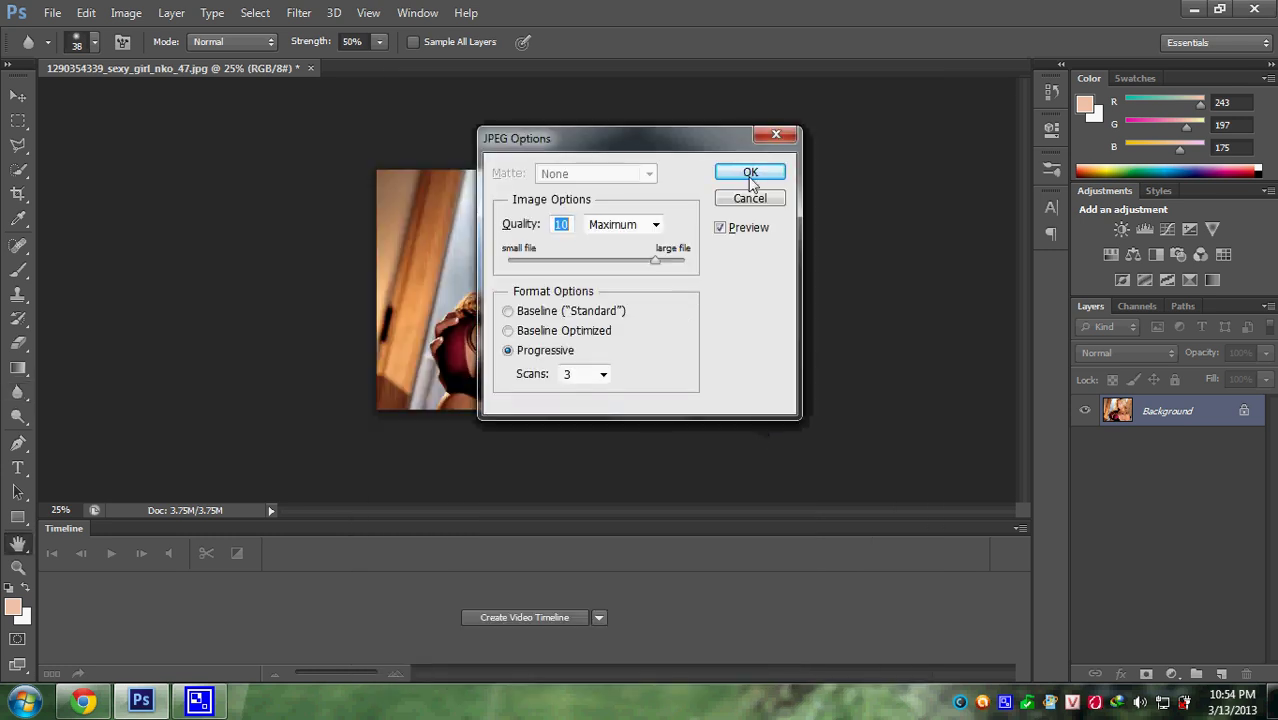
{"action": "left_click", "coordinate": [750, 173]}
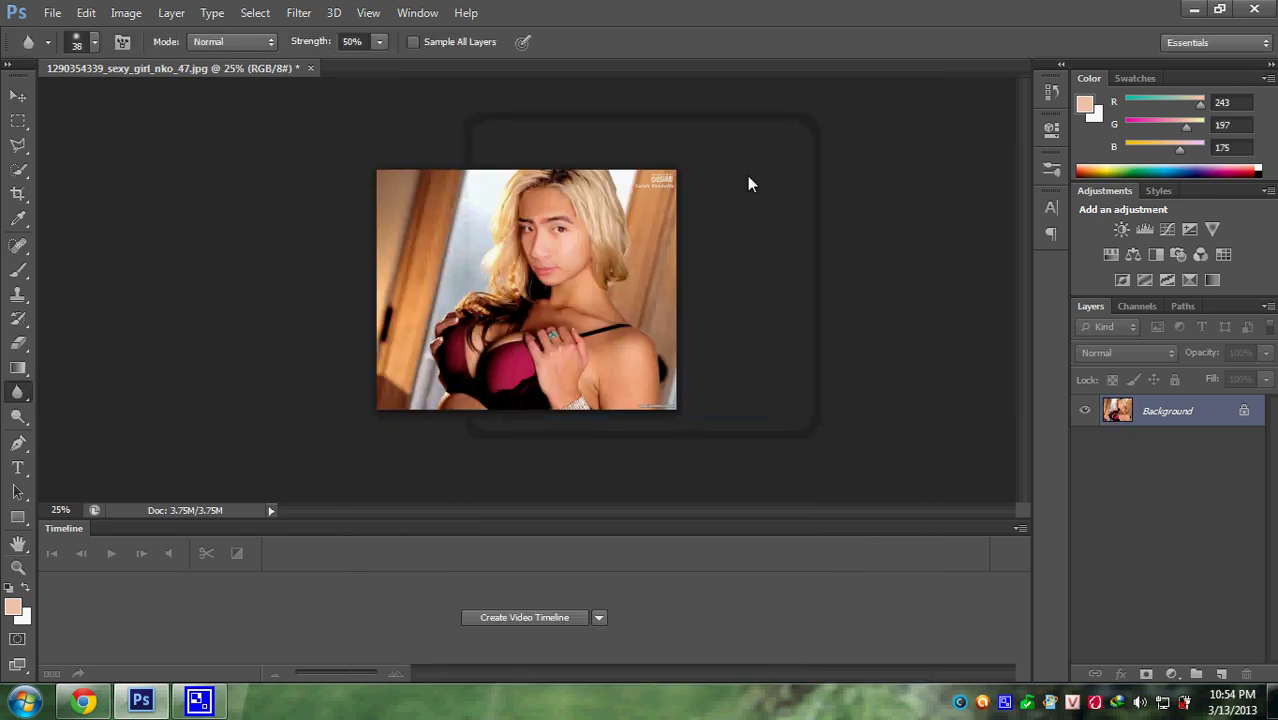
Step: Minimize Photoshop, view tbjd.jpg in Windows Photo Viewer, close it and refresh the desktop
{"action": "left_click", "coordinate": [1193, 9]}
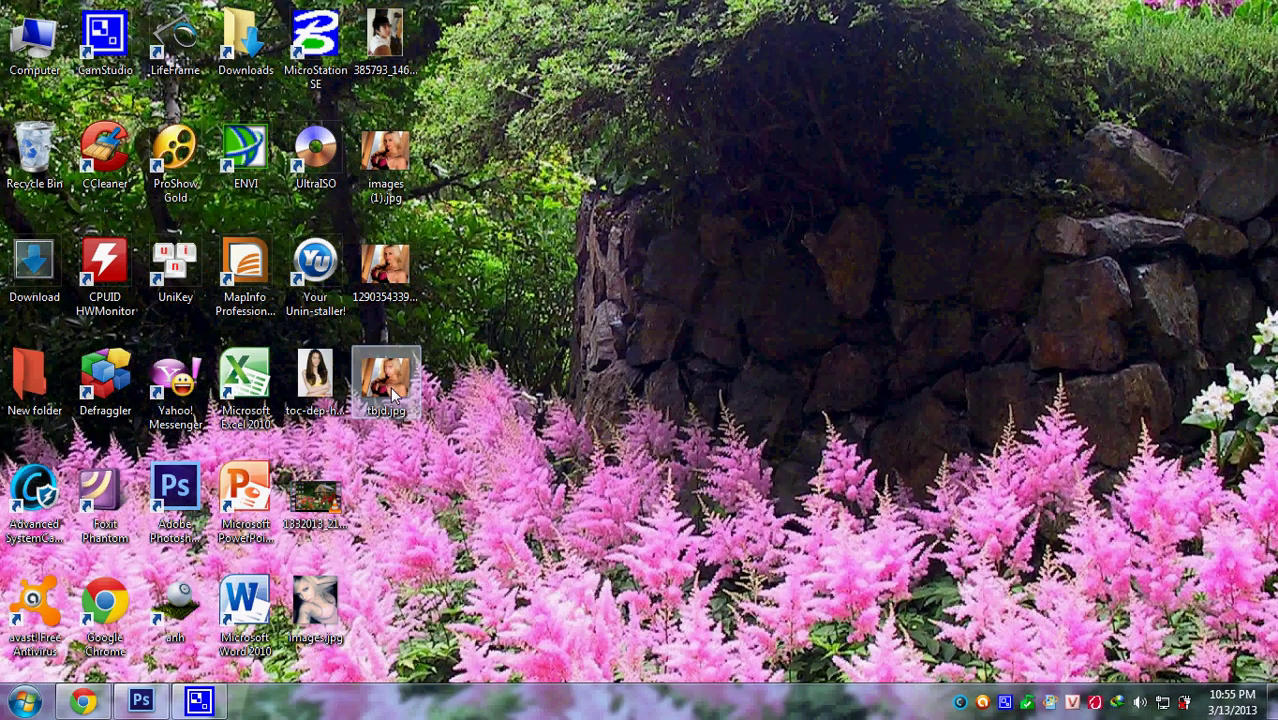
{"action": "double_click", "coordinate": [390, 386]}
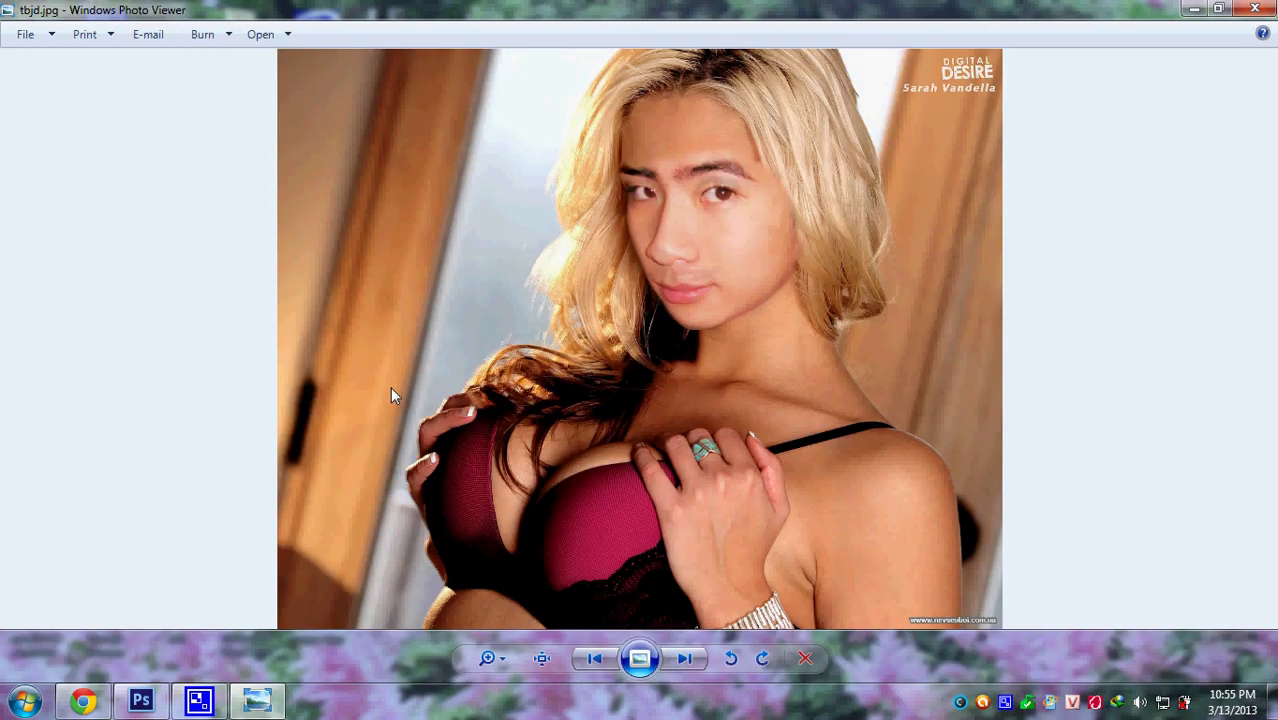
{"action": "left_click", "coordinate": [1254, 9]}
{"action": "right_click", "coordinate": [600, 107]}
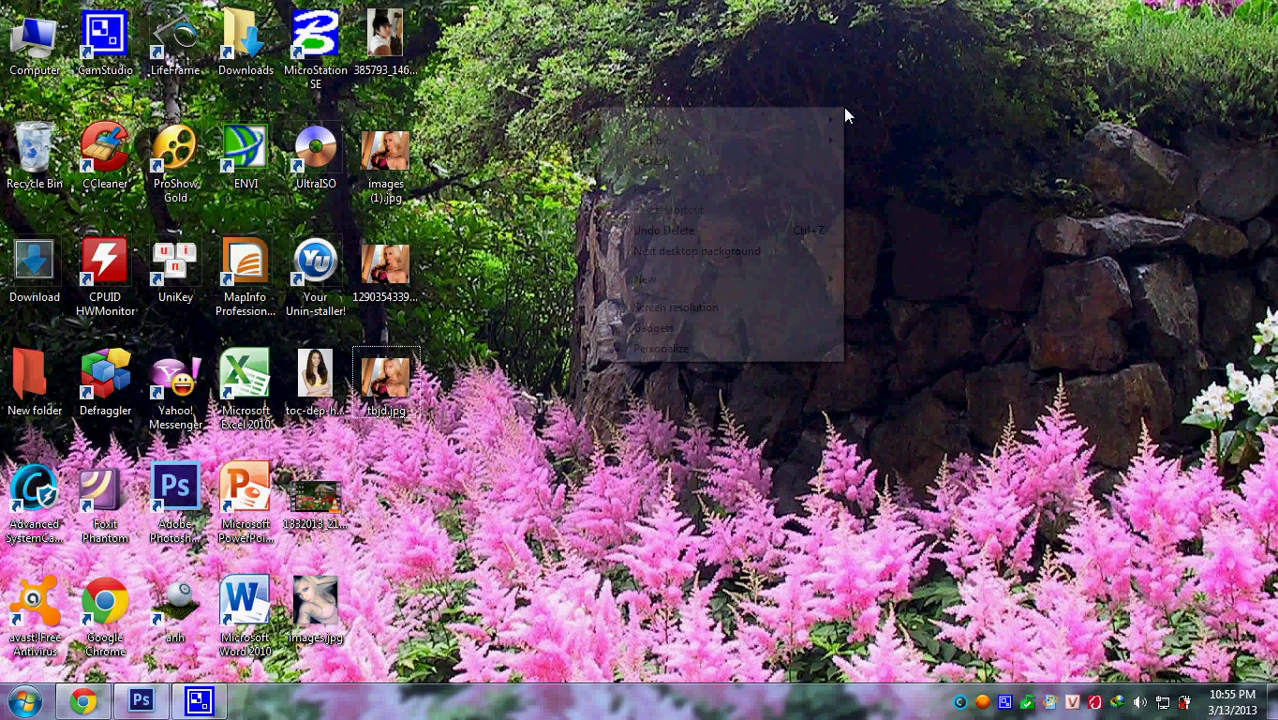
{"action": "left_click", "coordinate": [654, 168]}
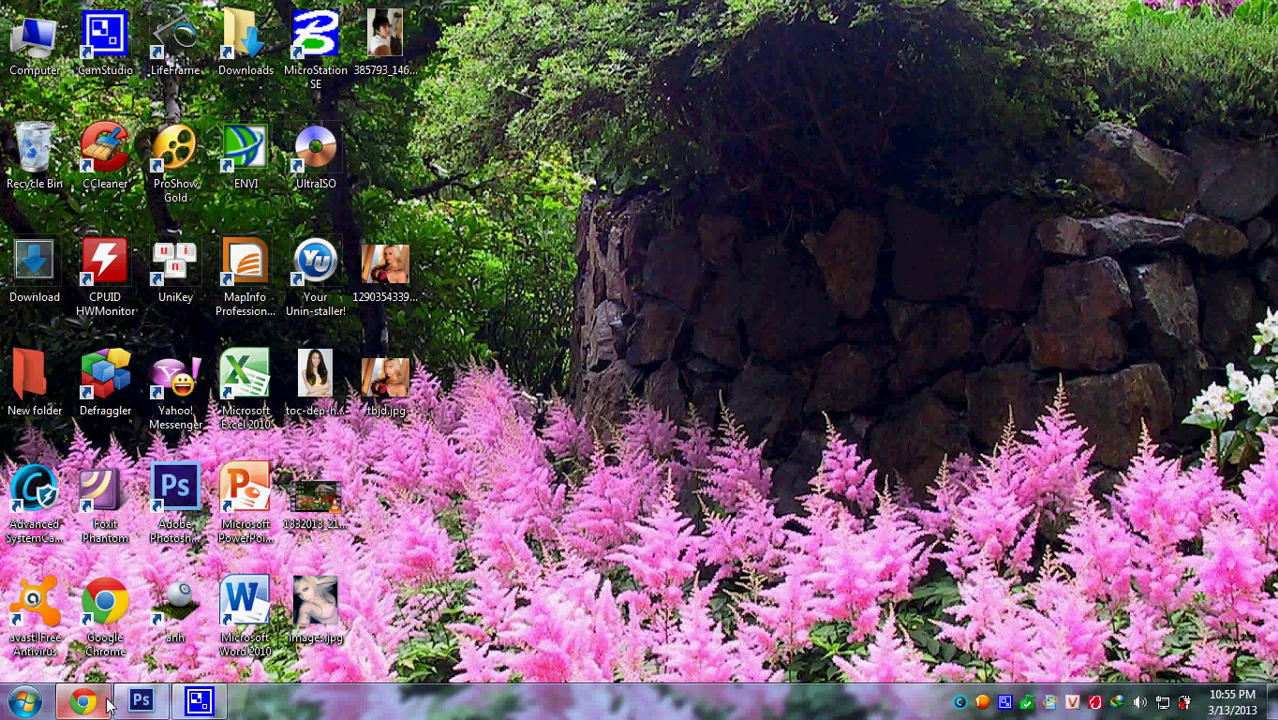